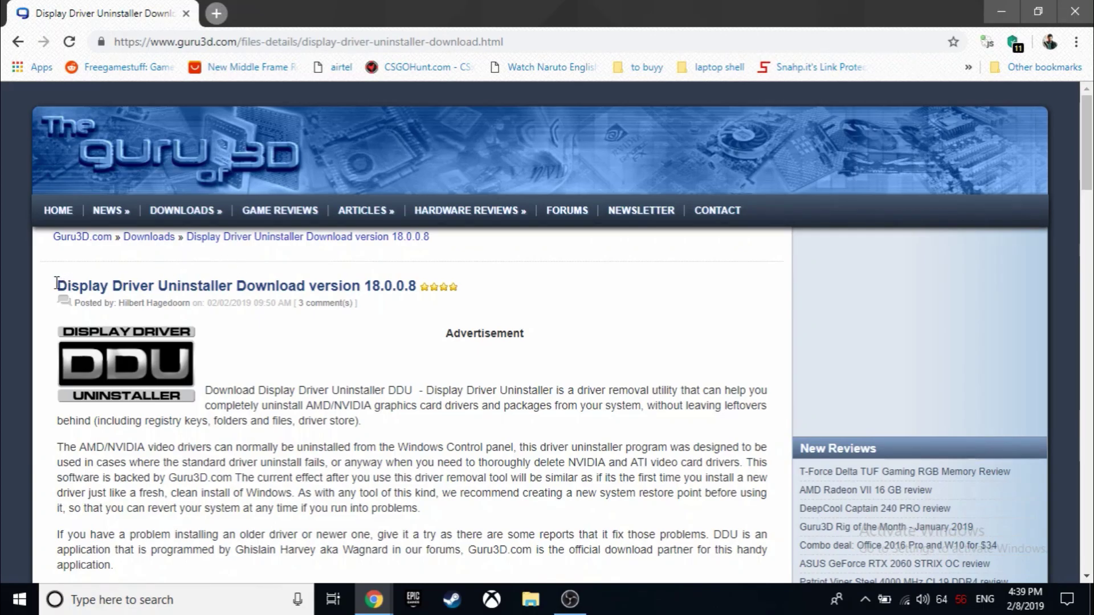
- Search 'lenovo g510 donwload' in a new tab to reach Lenovo's G510 drivers page
scroll(239, 384, down, 15)
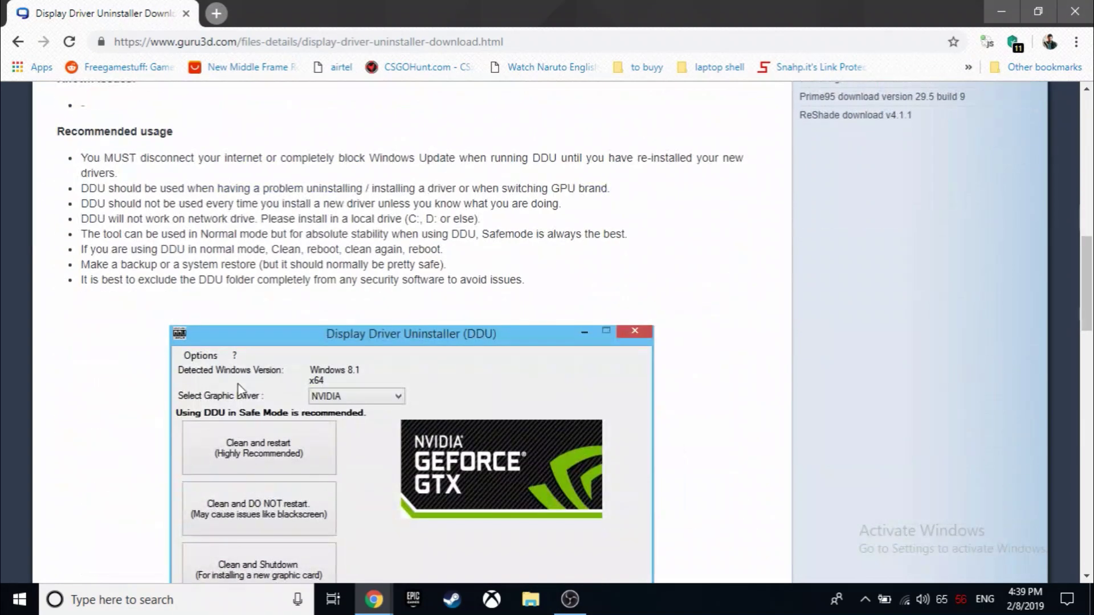
scroll(260, 356, down, 7)
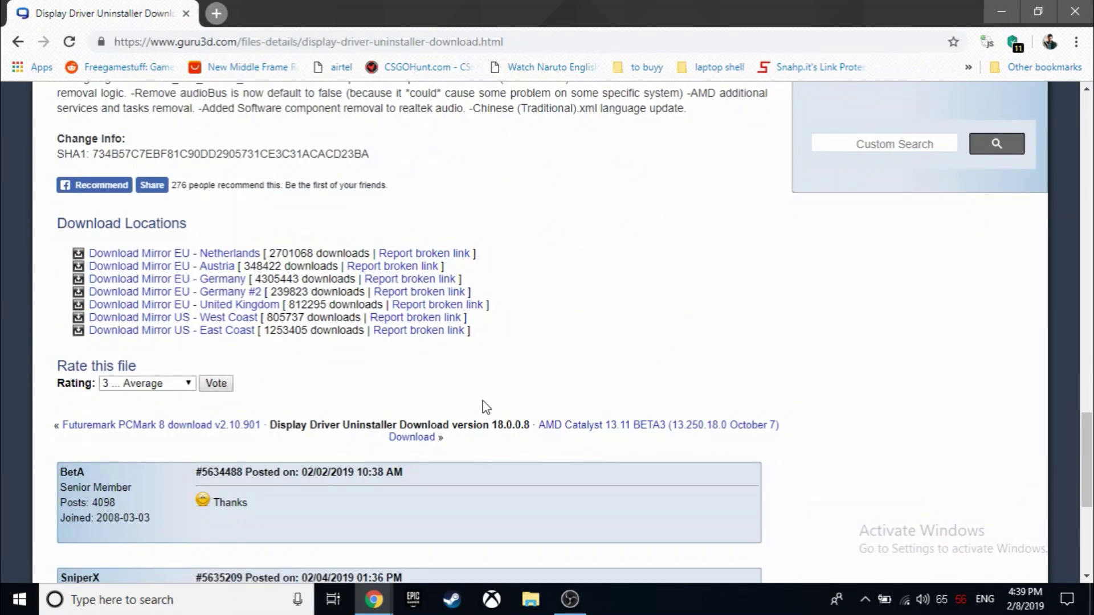
scroll(296, 378, down, 6)
scroll(294, 373, up, 10)
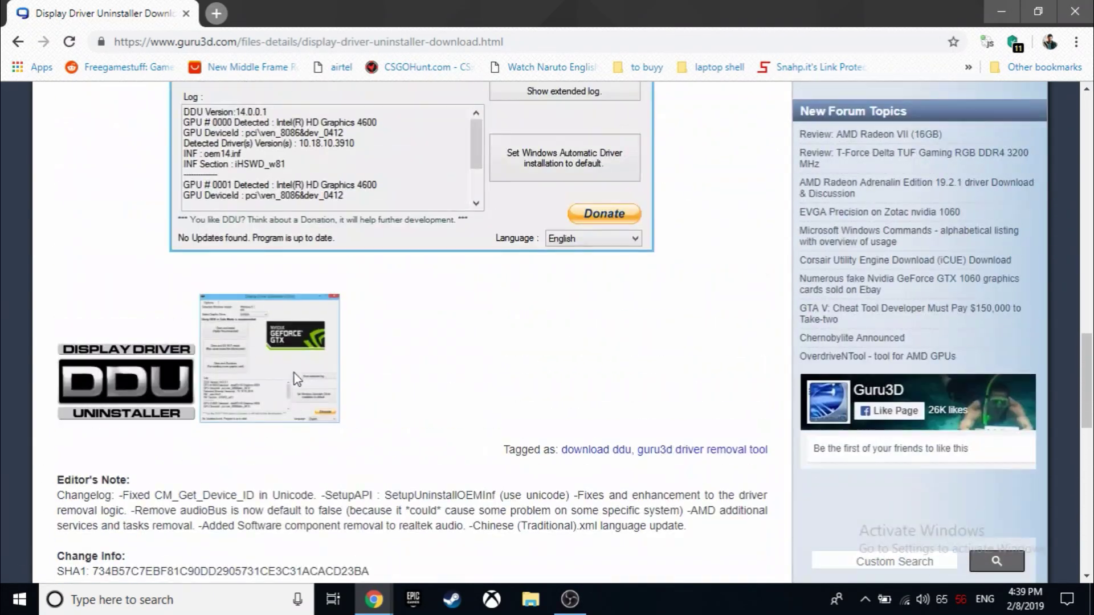
scroll(291, 382, down, 6)
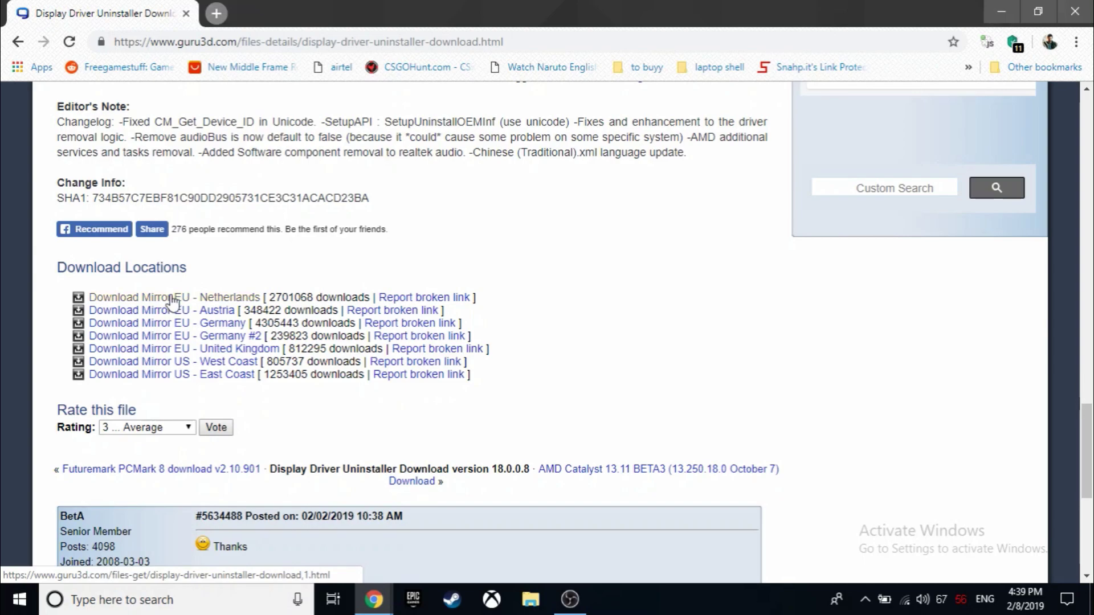
scroll(243, 266, up, 6)
click(215, 19)
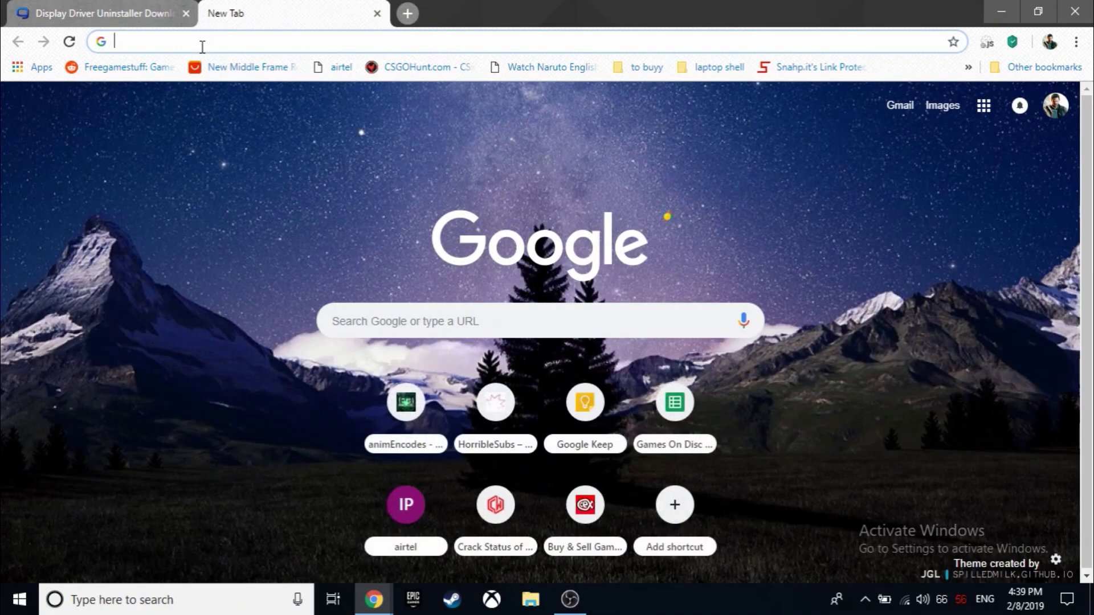
text(lenov)
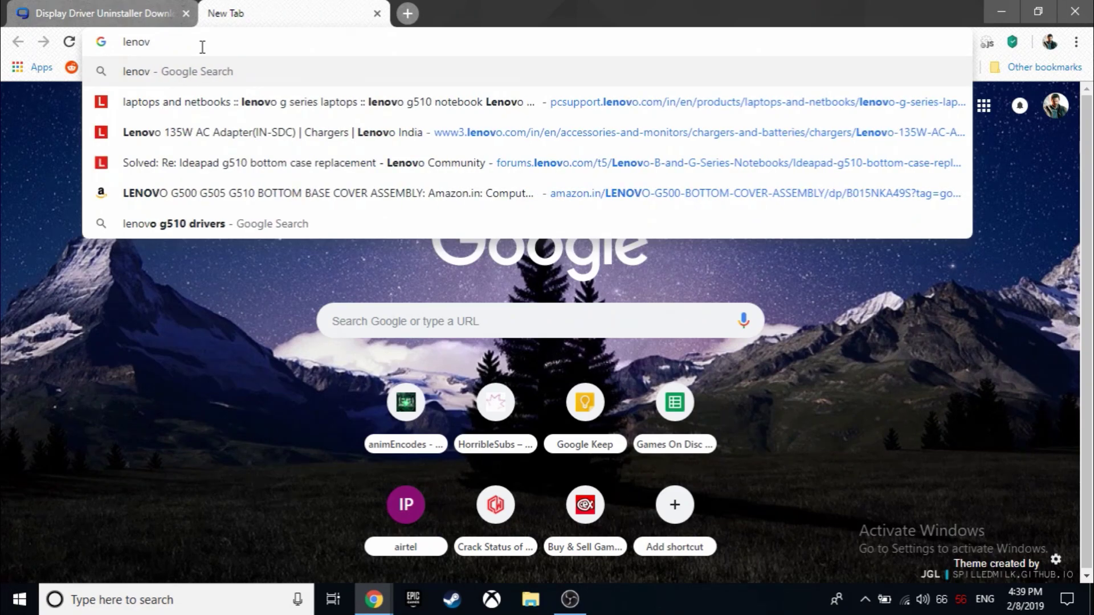
text(o)
text( g5)
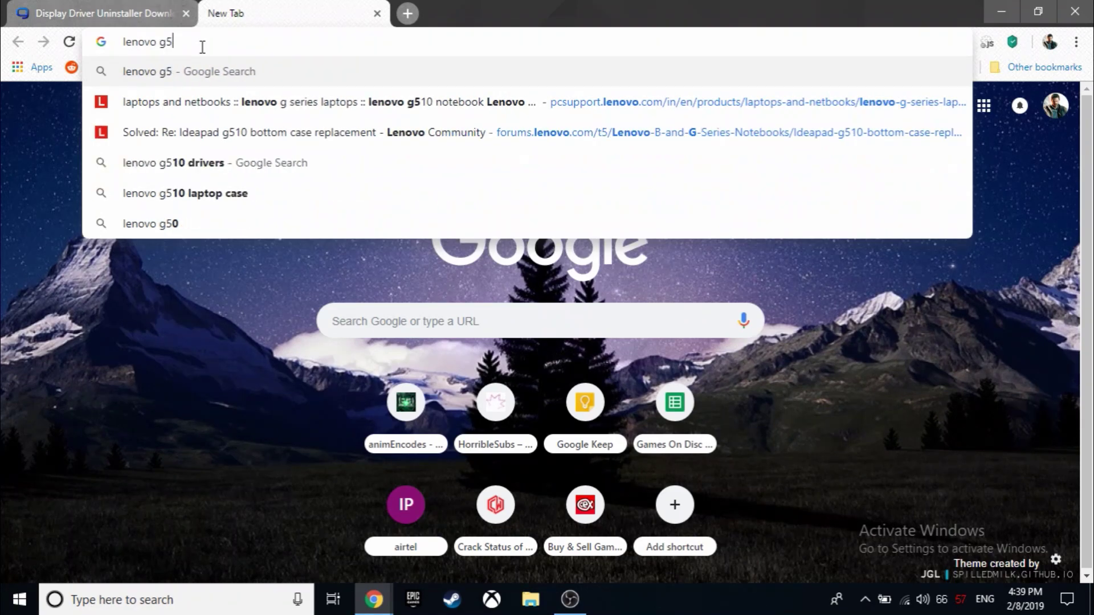
text(10 donwload)
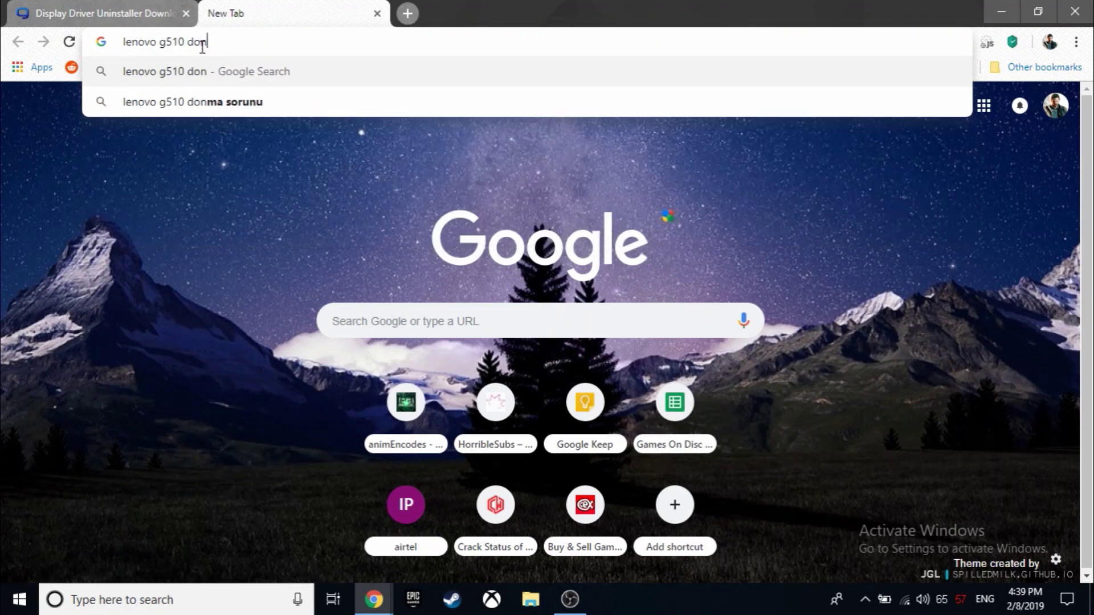
key(Return)
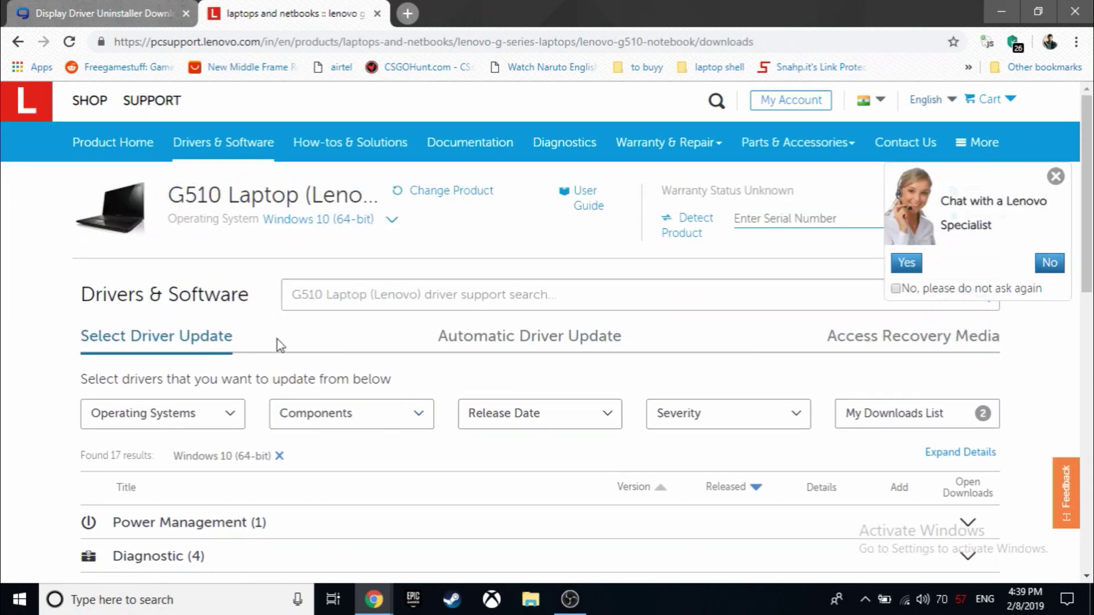
- Filter the G510 drivers to Windows 10 (64-bit) and expand Display and Video Graphics
click(214, 420)
scroll(205, 399, down, 5)
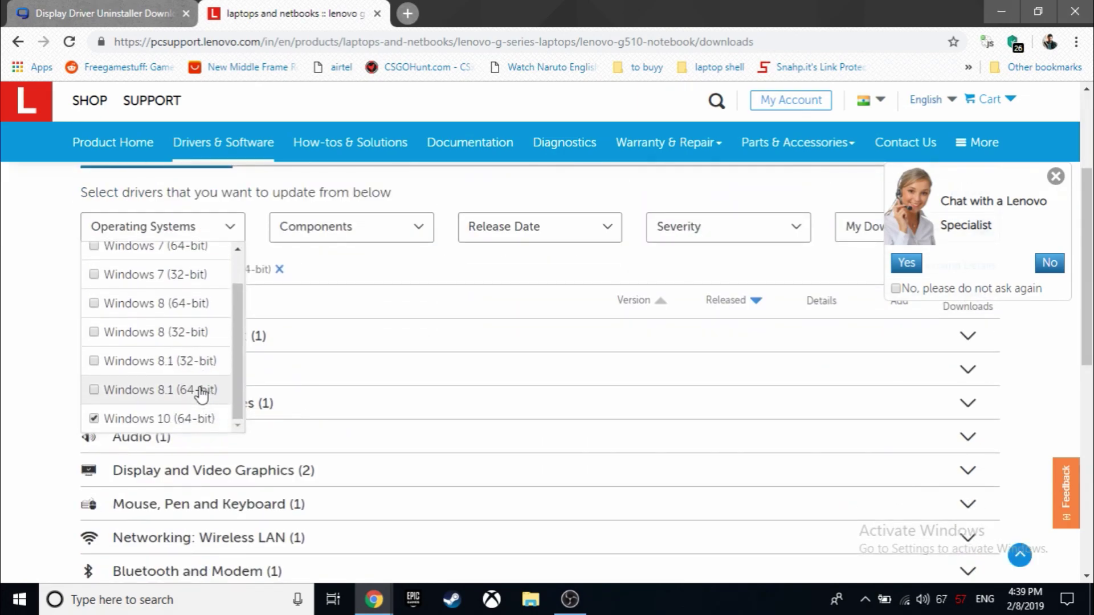
scroll(199, 393, down, 3)
scroll(219, 378, up, 3)
click(337, 228)
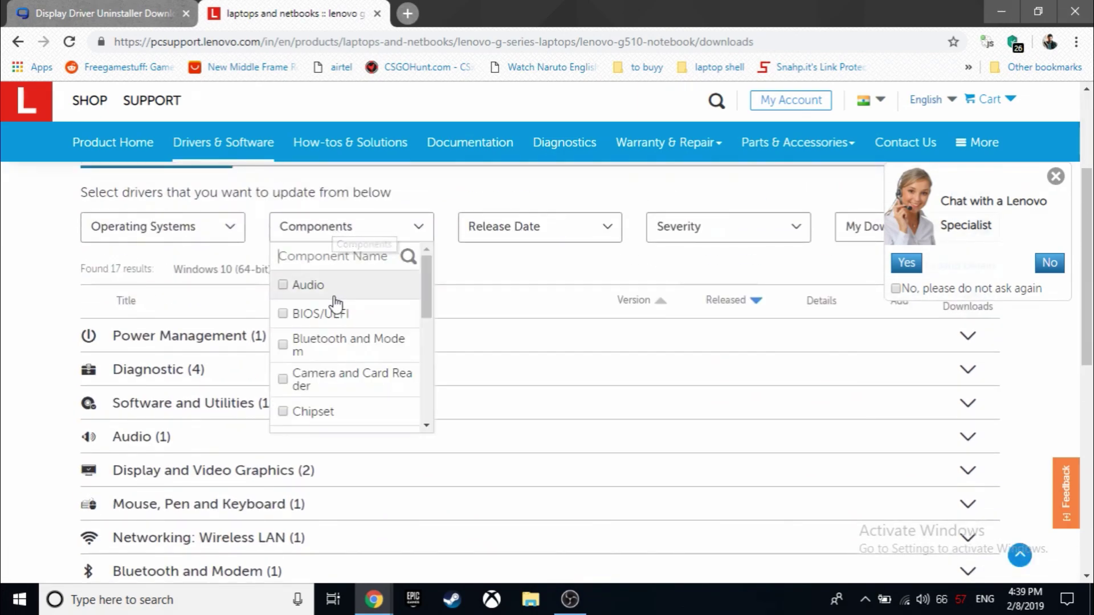
scroll(333, 311, down, 5)
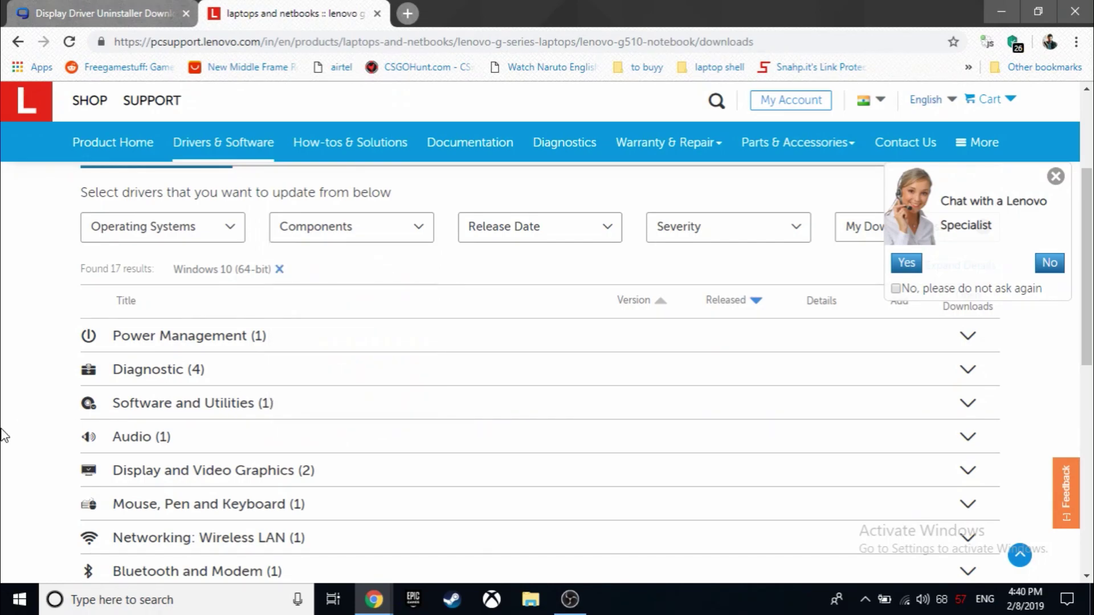
scroll(100, 420, down, 3)
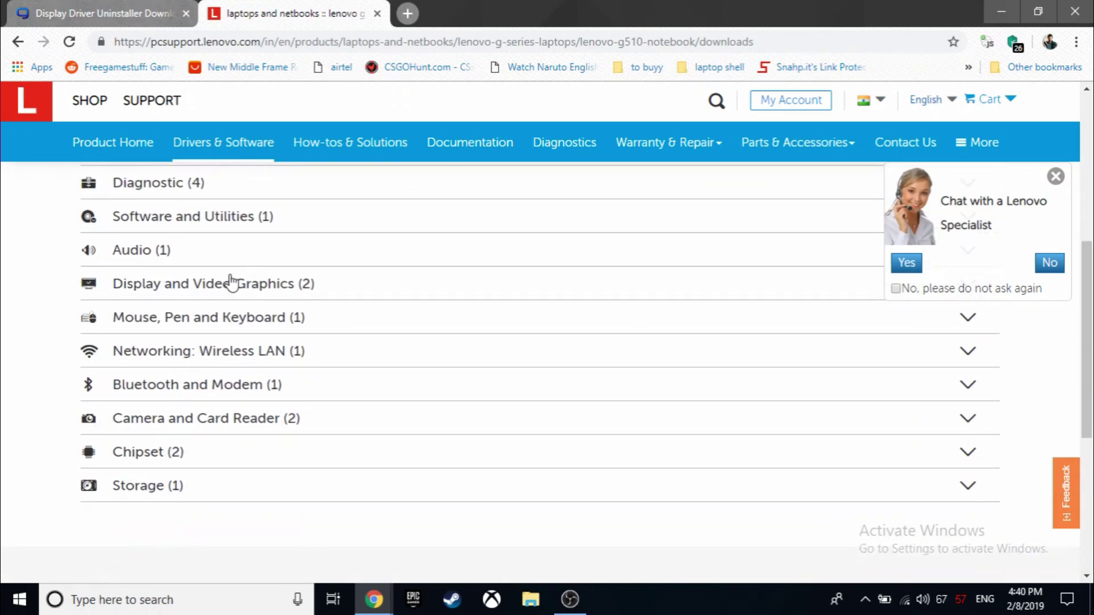
click(231, 282)
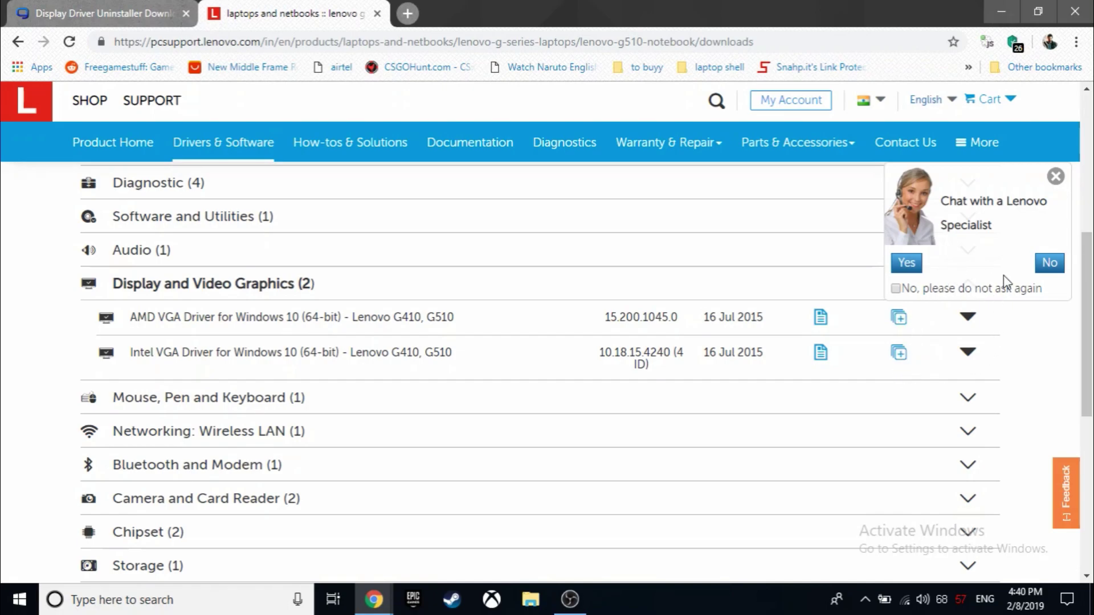
- Dismiss the chat popup and add the AMD and Intel VGA drivers to the downloads list
click(1055, 176)
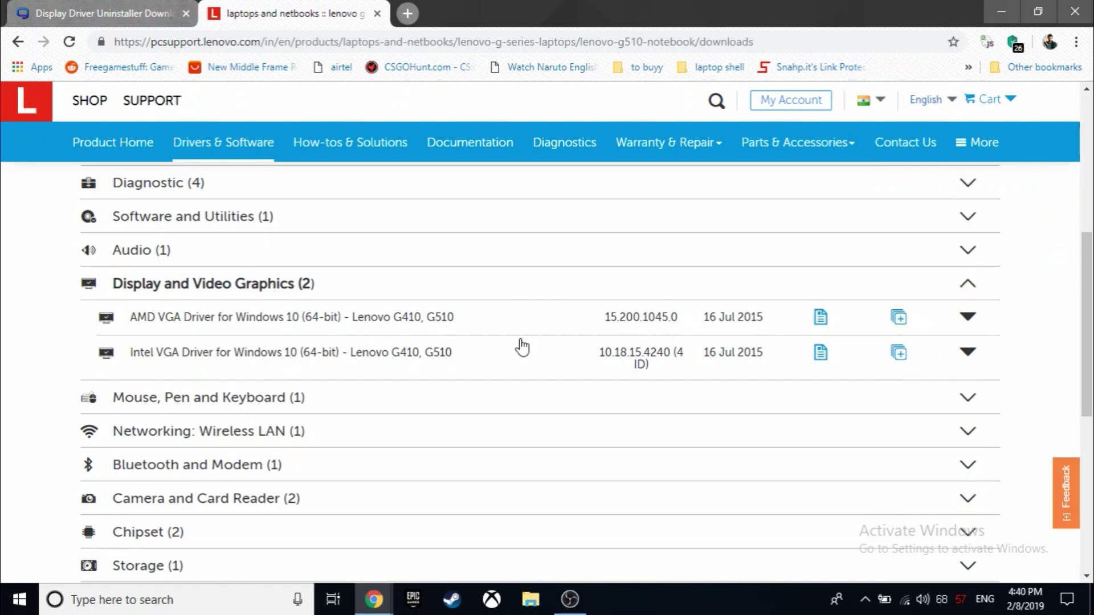
scroll(1091, 337, down, 1)
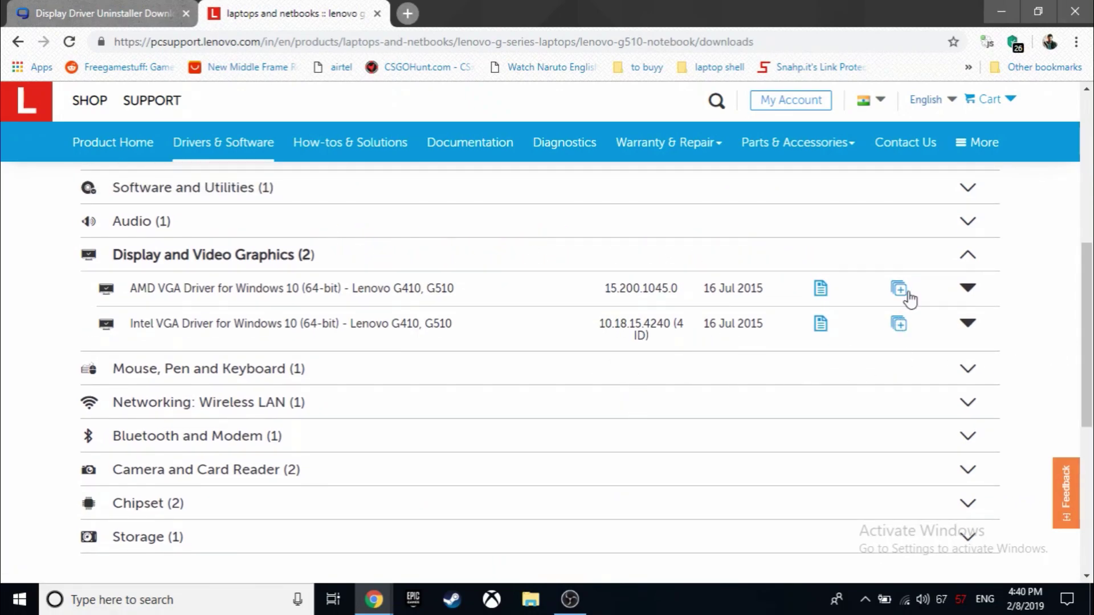
scroll(891, 307, up, 6)
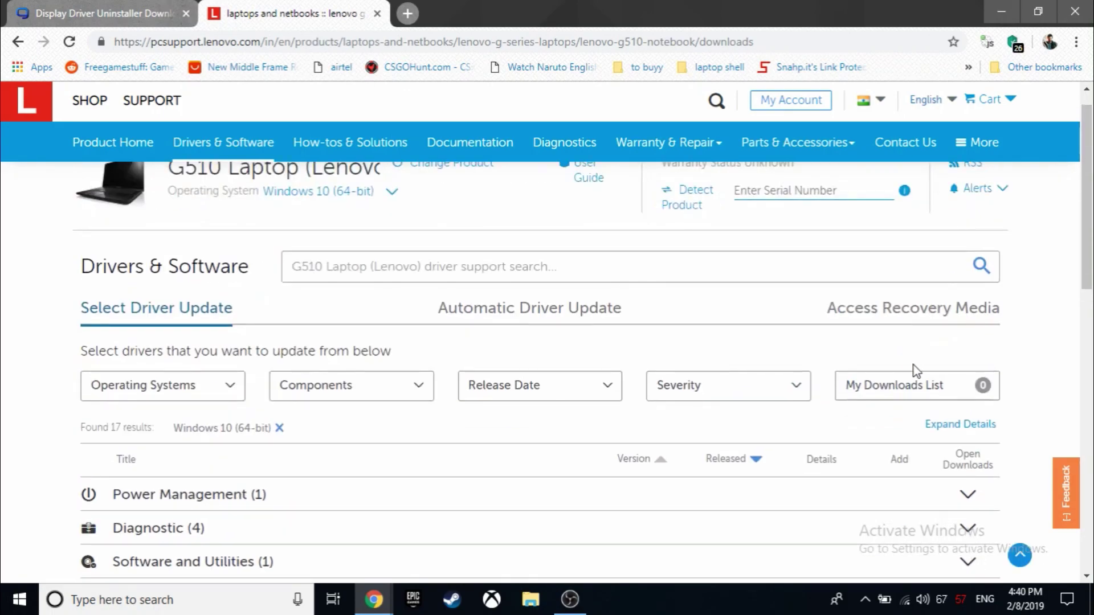
scroll(915, 399, up, 1)
scroll(917, 424, down, 7)
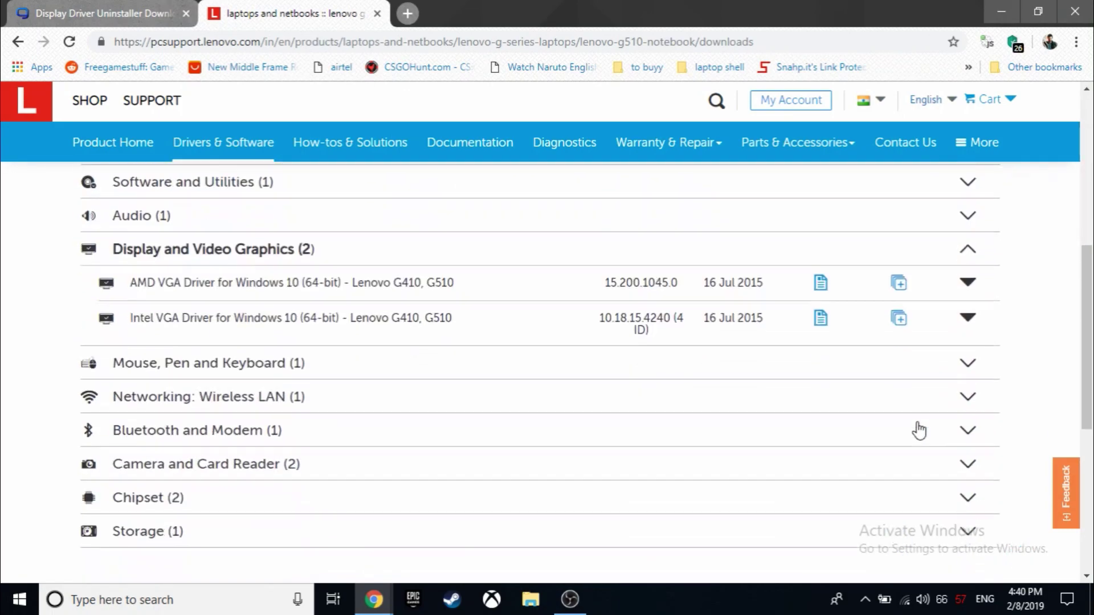
scroll(912, 393, up, 4)
click(899, 505)
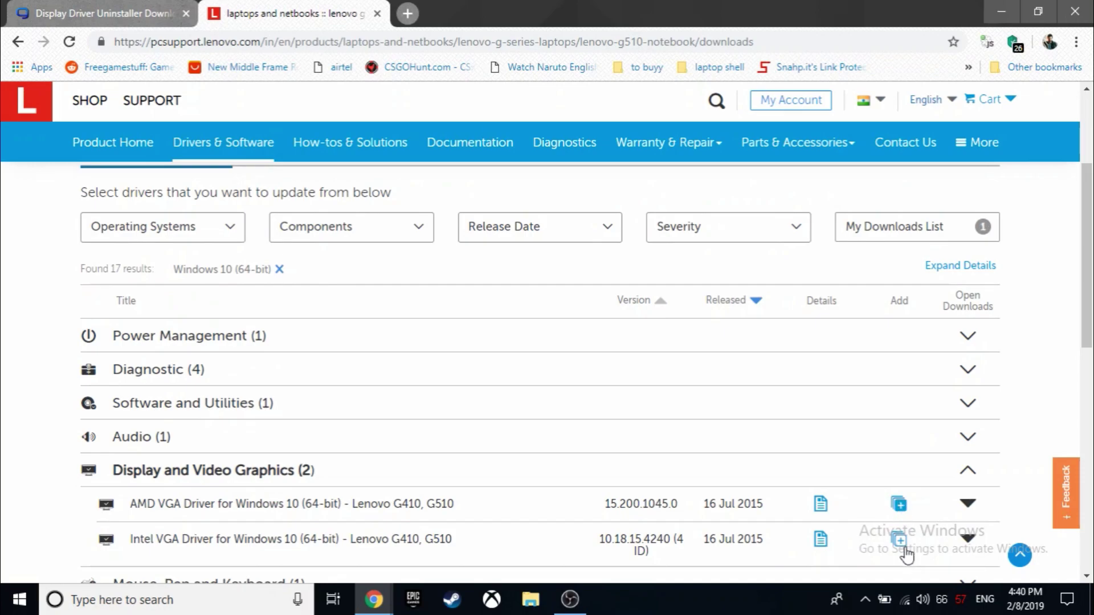
click(899, 539)
scroll(794, 434, down, 6)
scroll(796, 415, up, 3)
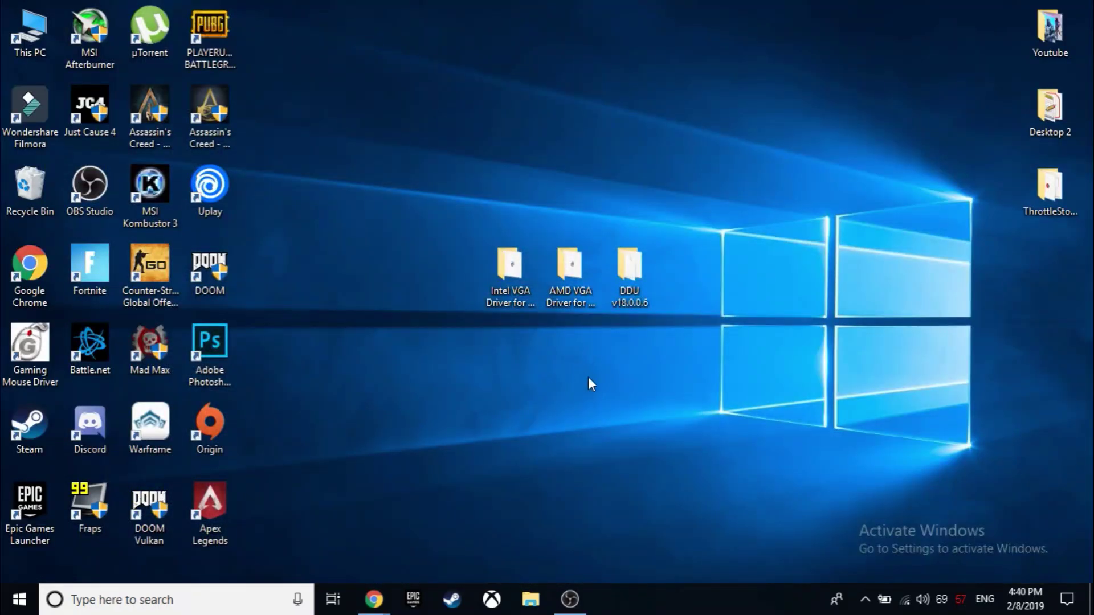
- Open the Intel VGA driver folder, check its 0igv02af.exe installer, and close it
drag(588, 383, 481, 242)
click(556, 353)
click(523, 288)
double_click(523, 283)
click(229, 168)
click(396, 283)
key(alt+F4)
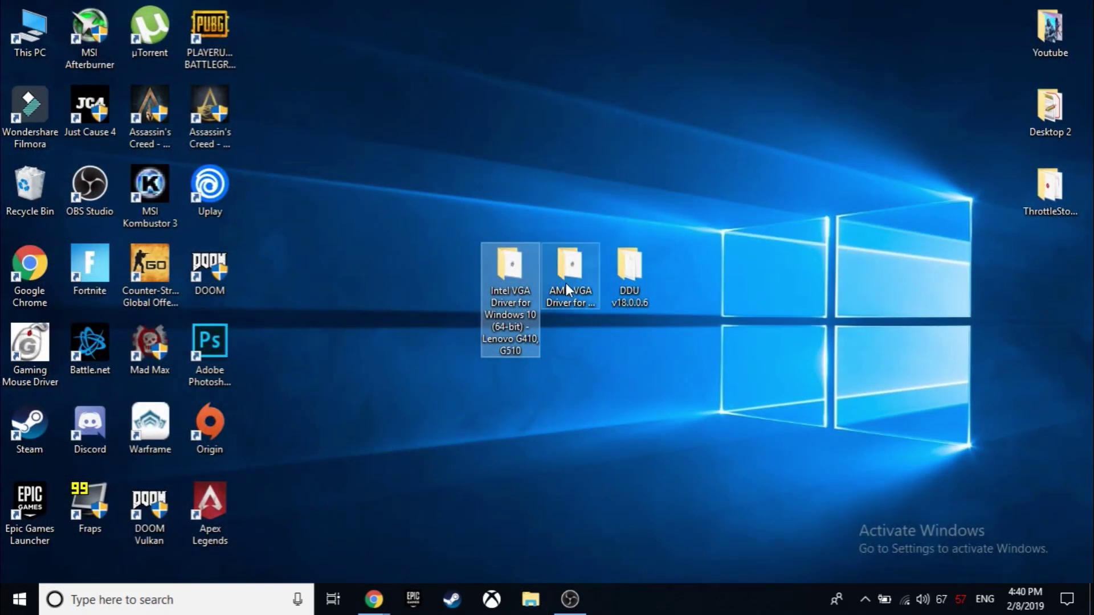
- Open the AMD VGA driver folder, check its installer file, and close it
double_click(565, 282)
click(530, 173)
click(1078, 8)
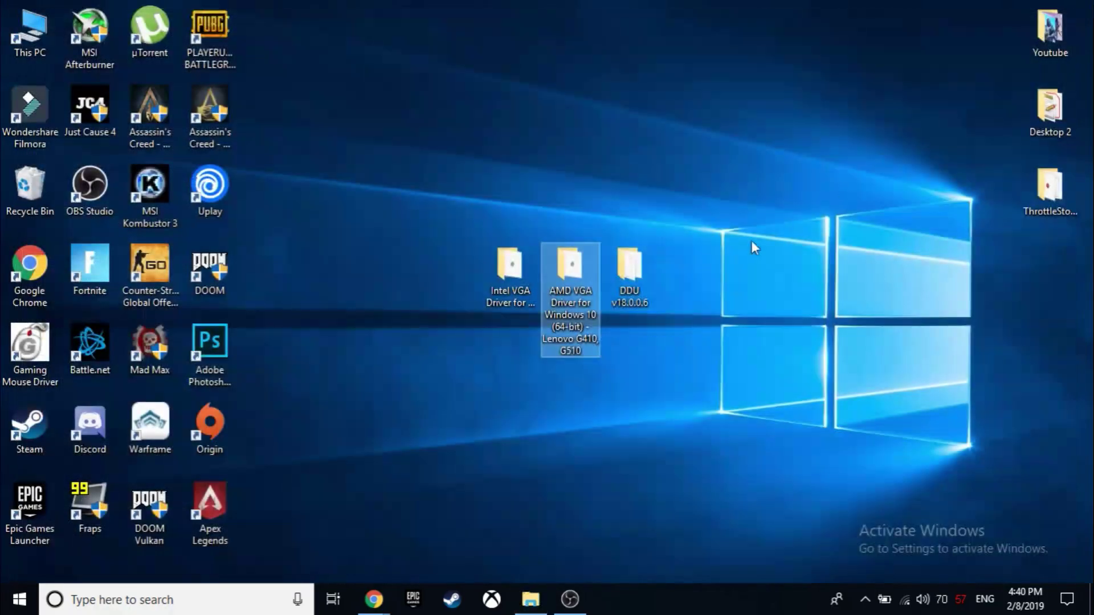
- Inspect the DDU v18.0.0.6 folder's files, including Display Driver Uninstaller.exe, then close it
double_click(628, 282)
drag(767, 368, 140, 160)
click(379, 326)
click(268, 206)
click(1074, 8)
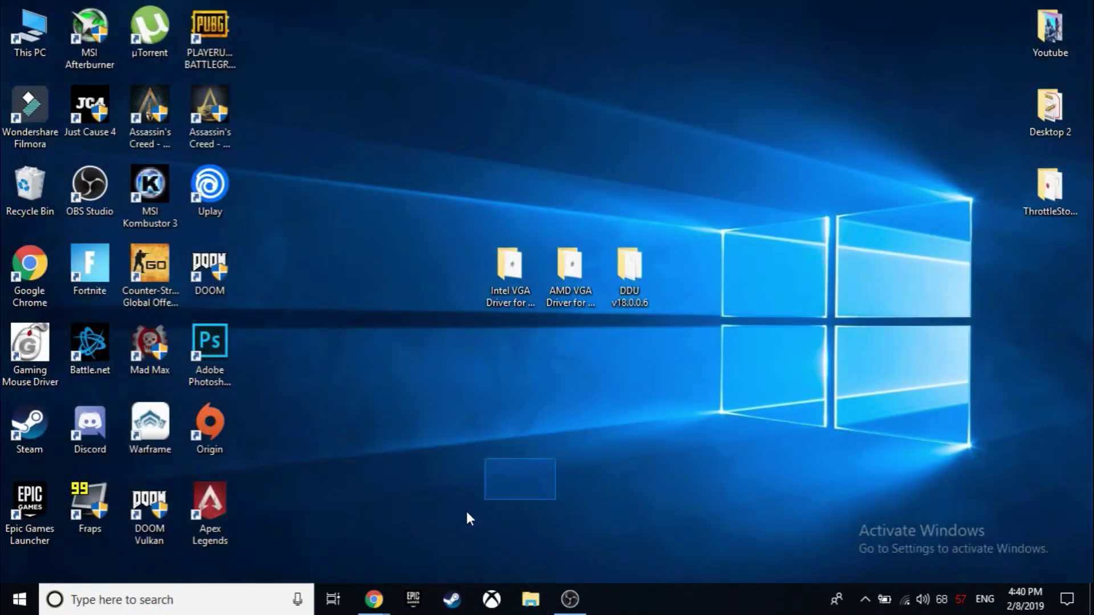
- Search 'intel driver update utiliy' in a new tab and open Intel's Driver & Support Assistant page
mouse_move(375, 592)
click(456, 481)
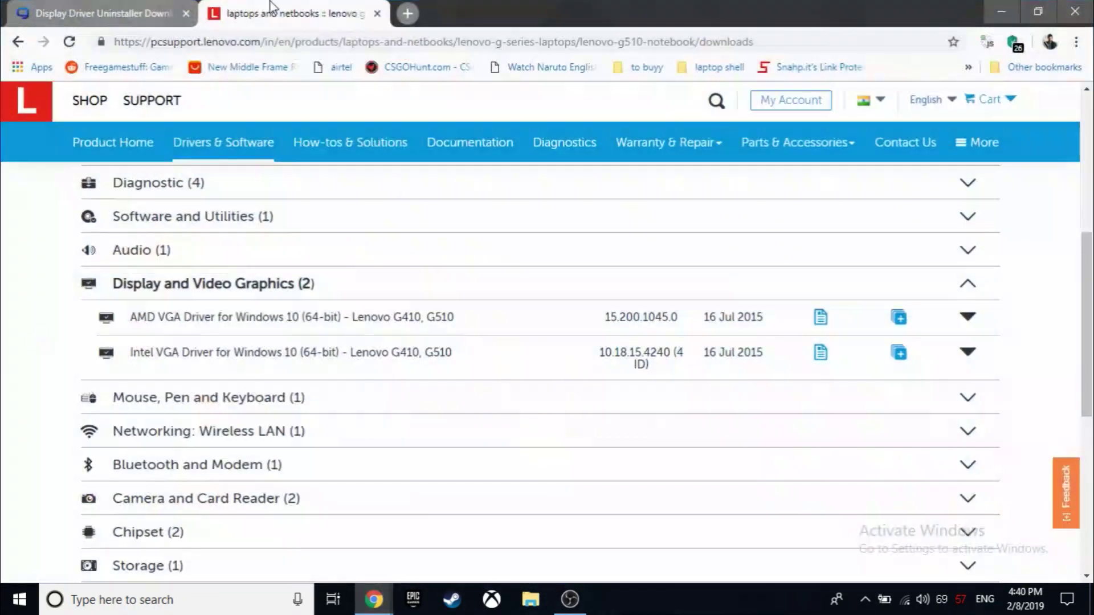
click(406, 14)
text(intel driver update u)
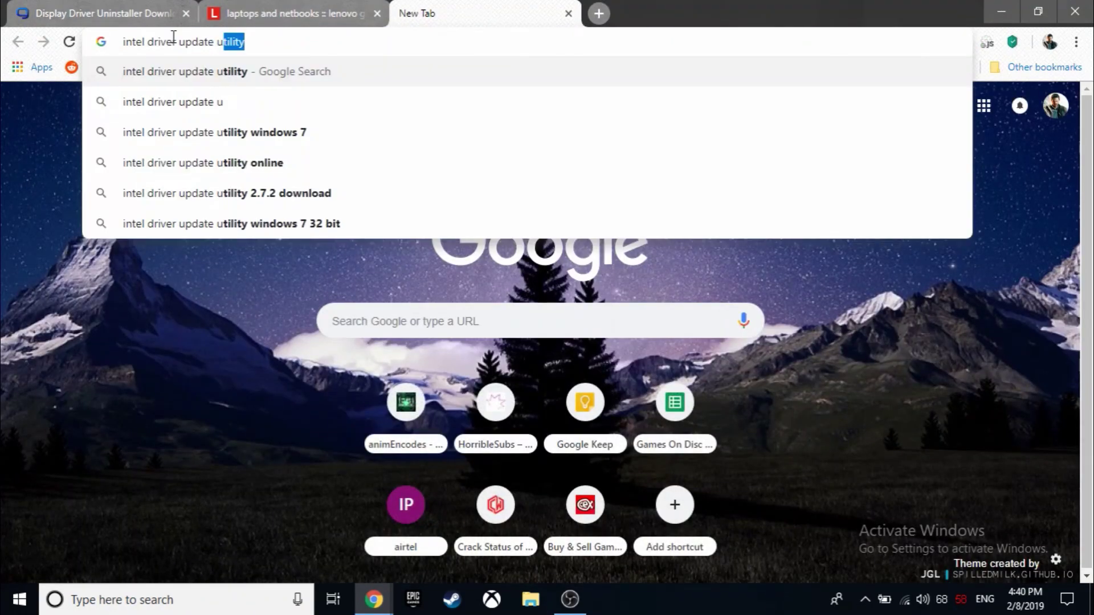
text(tiliy)
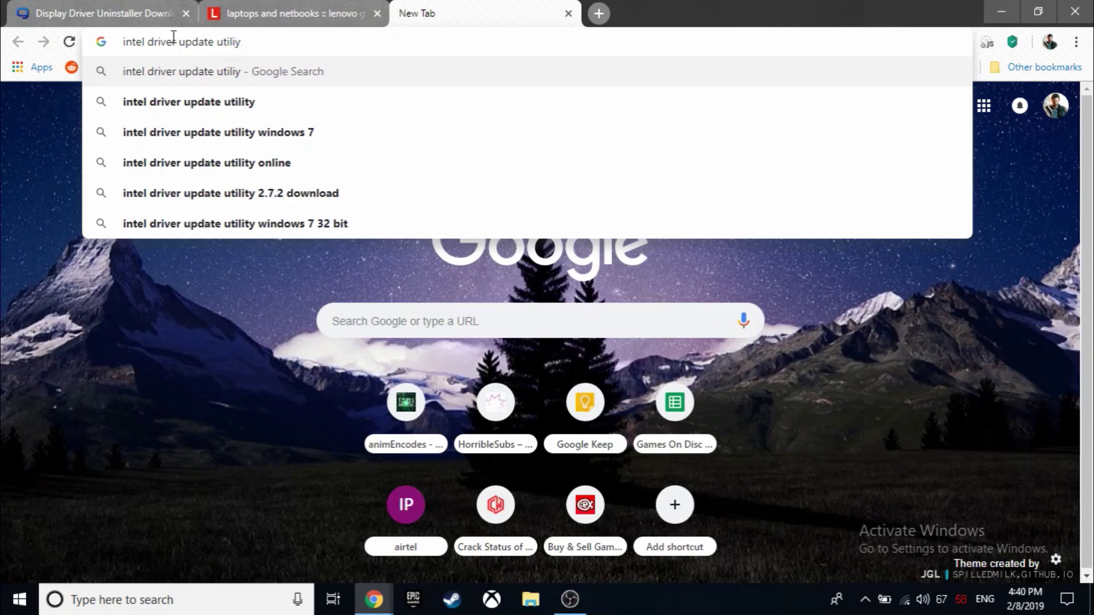
click(153, 102)
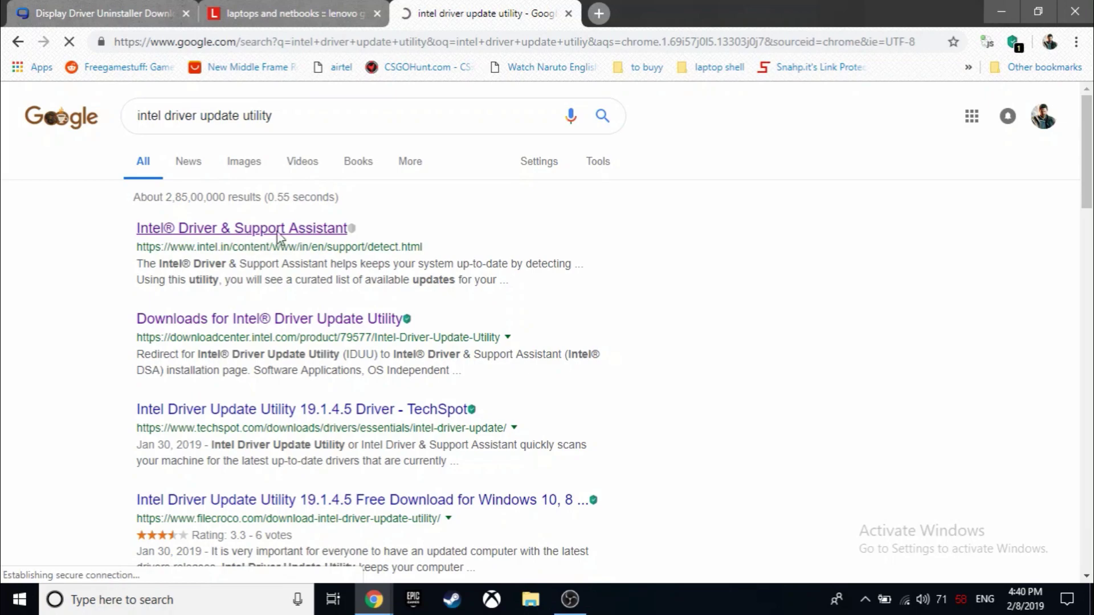
click(288, 230)
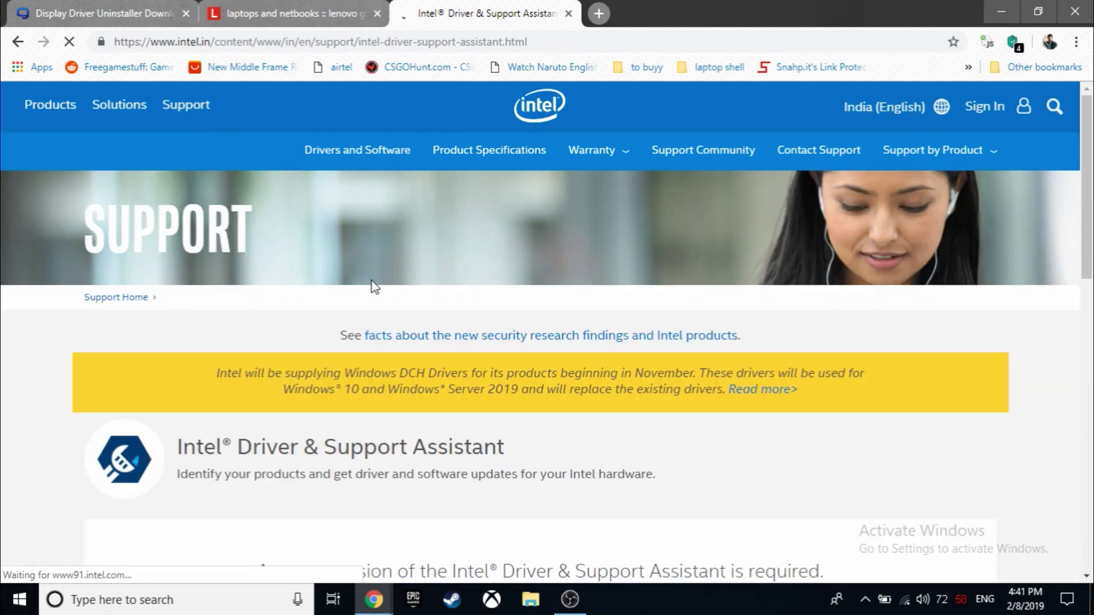
scroll(369, 310, down, 3)
scroll(370, 311, down, 6)
- Search 'amd drivers' and submit Radeon R7 Series > R7 200 Series > R7 M265 on AMD support
click(599, 13)
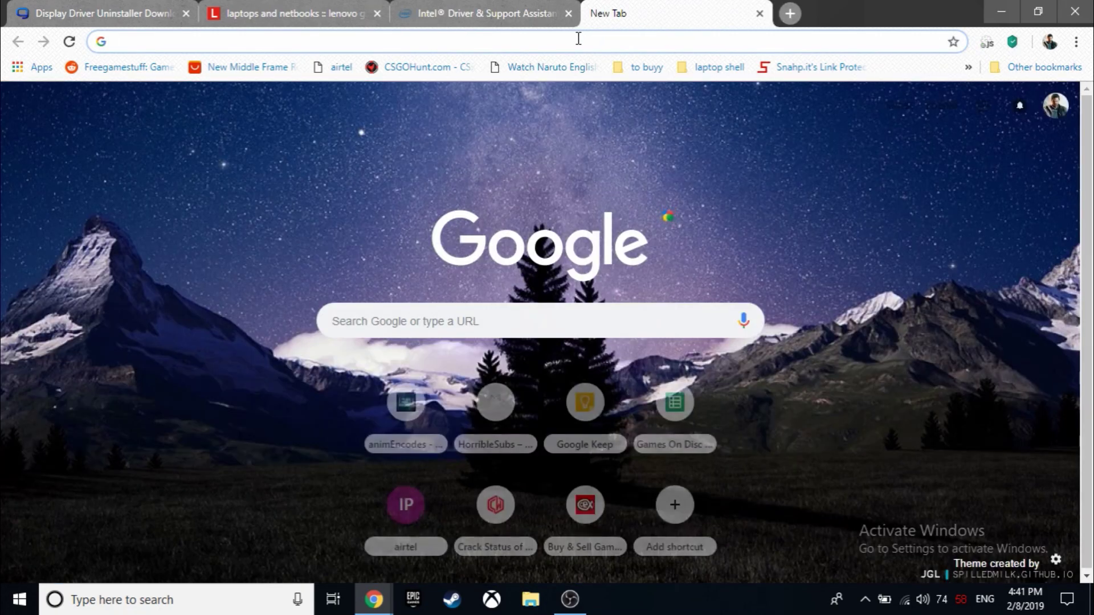
text(amd drivers)
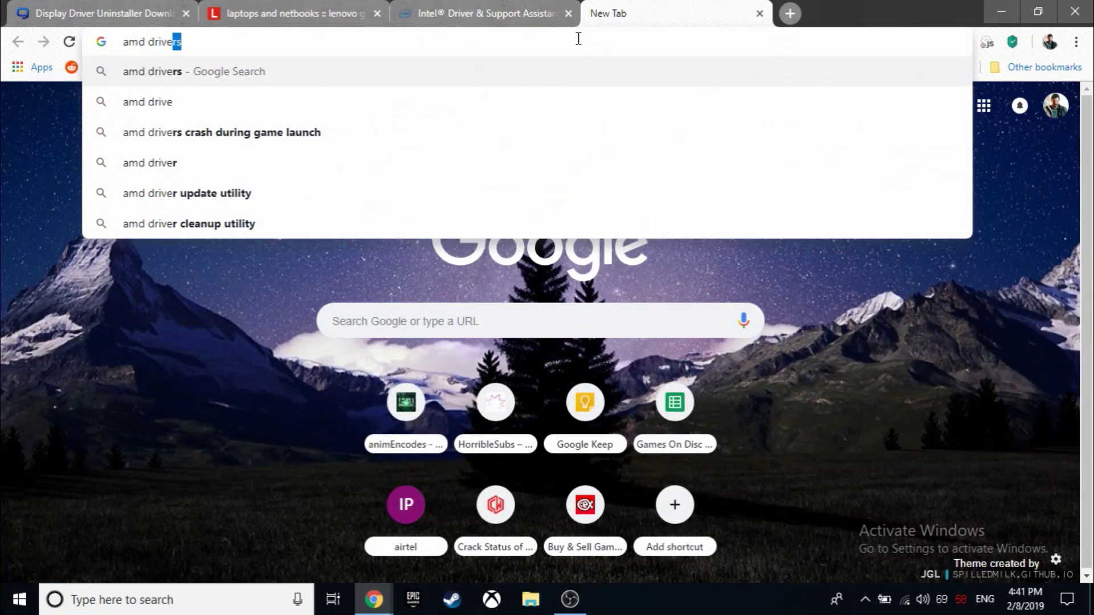
key(Return)
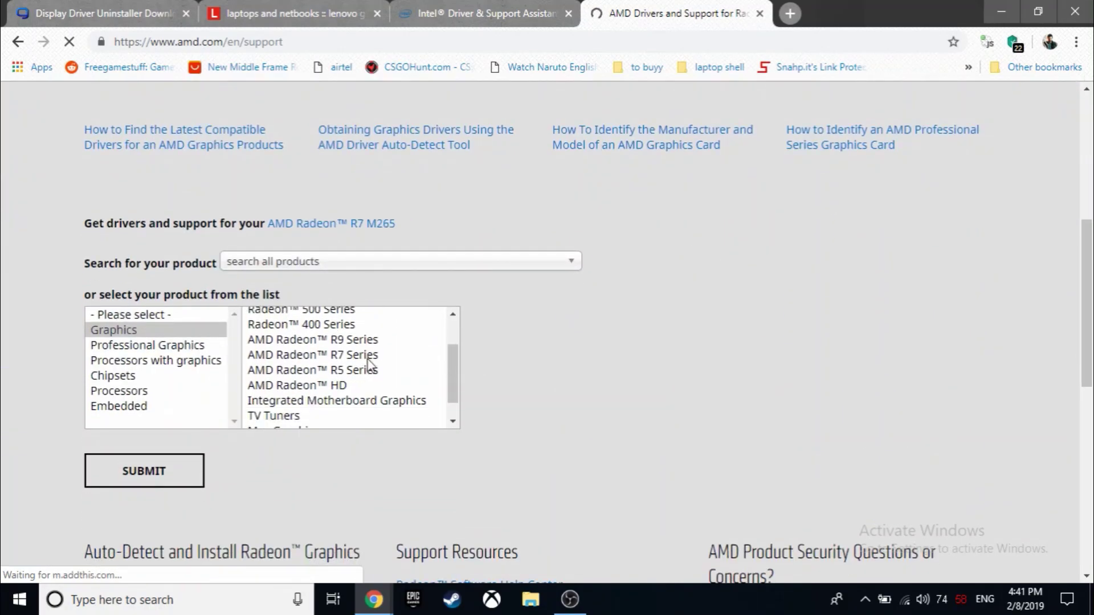
click(351, 332)
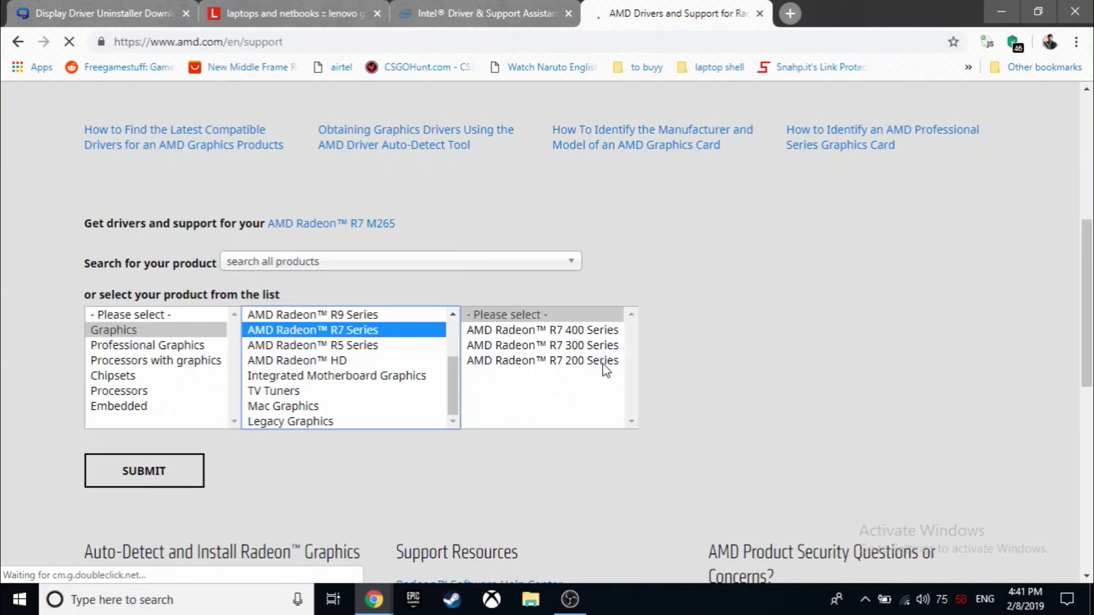
click(582, 362)
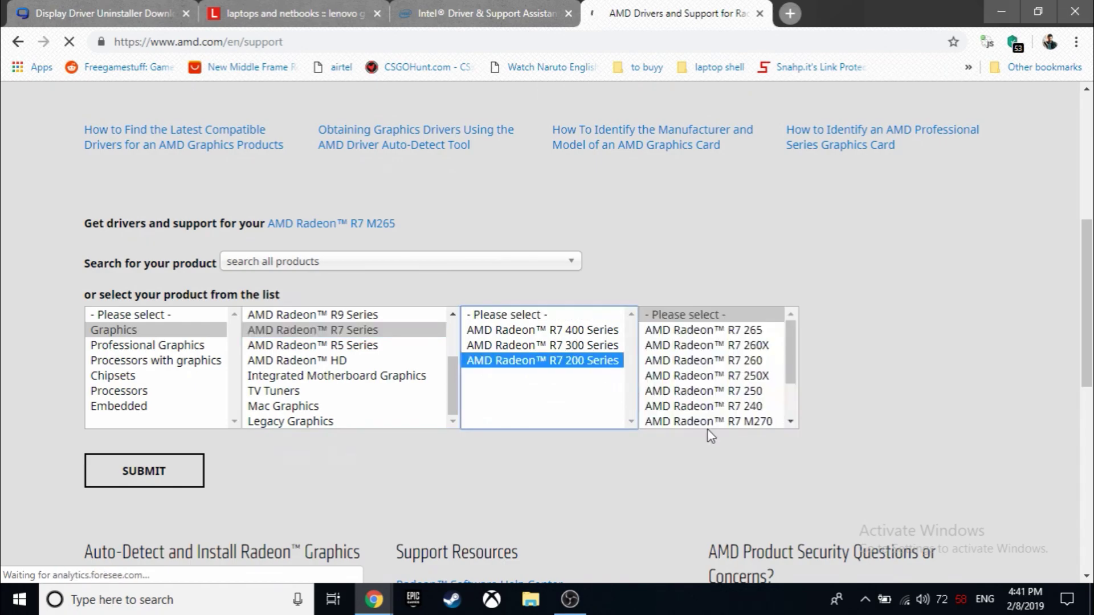
scroll(760, 395, down, 1)
click(768, 392)
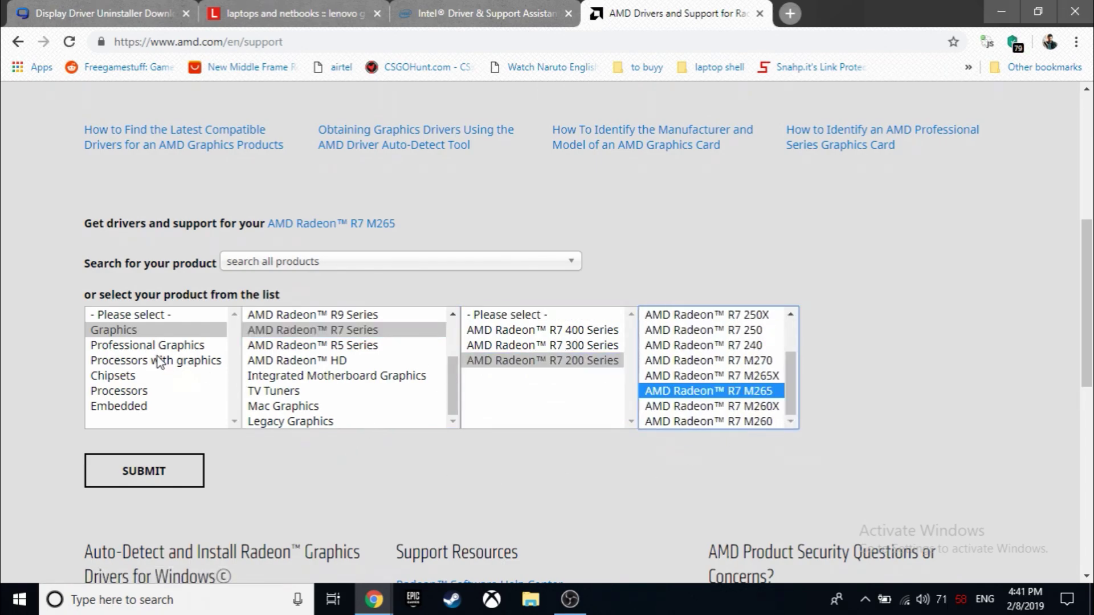
click(165, 482)
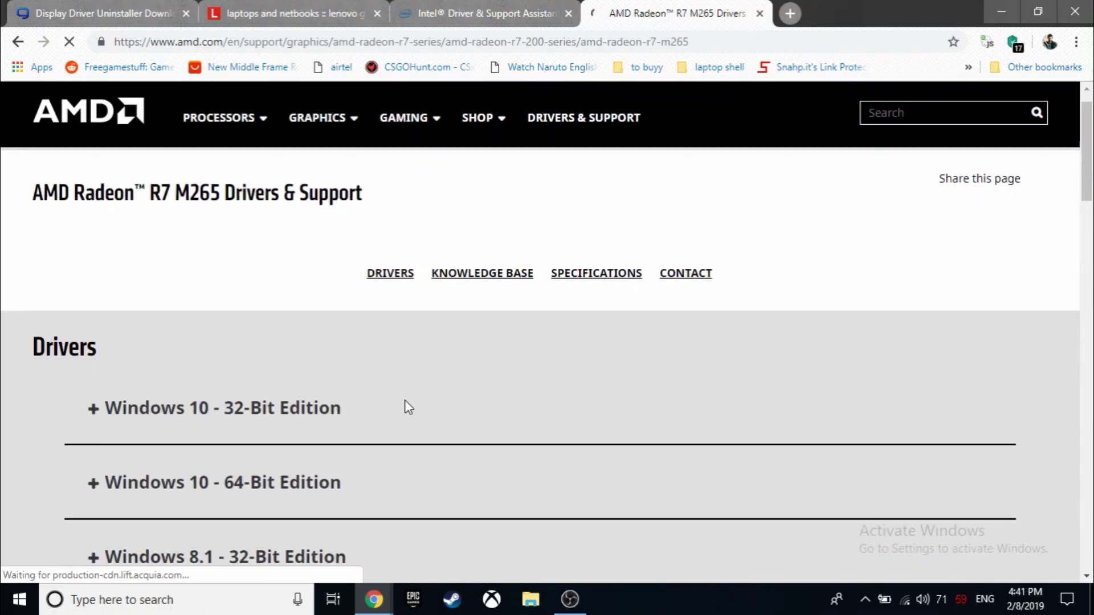
- Expand the Windows 10 64-Bit Edition driver listing for the R7 M265
scroll(244, 297, down, 2)
scroll(256, 344, down, 4)
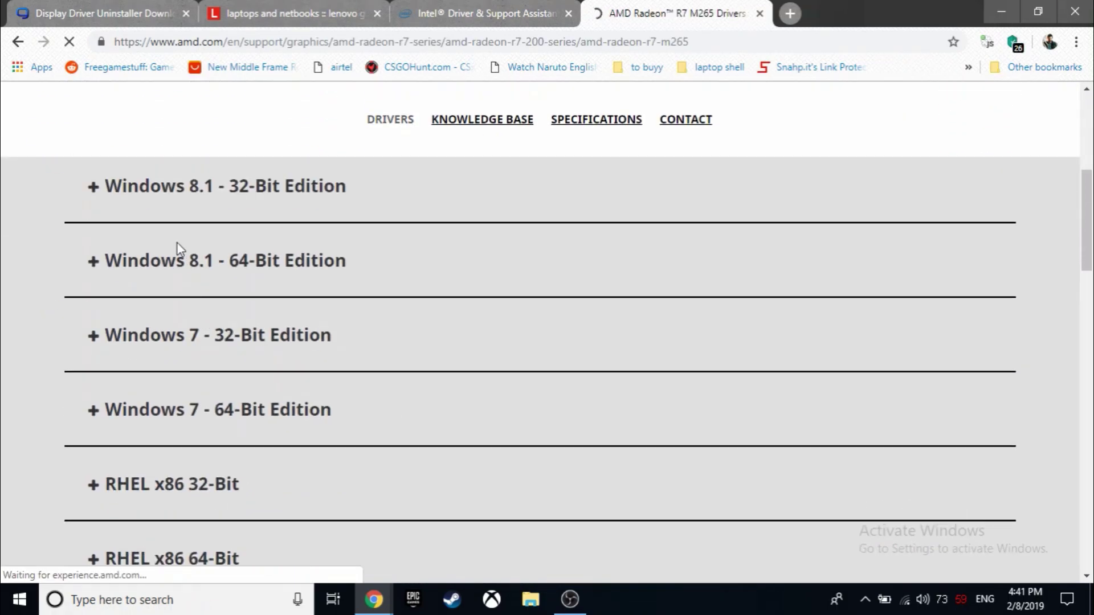
scroll(206, 319, down, 1)
scroll(205, 313, down, 9)
scroll(205, 313, up, 15)
click(209, 341)
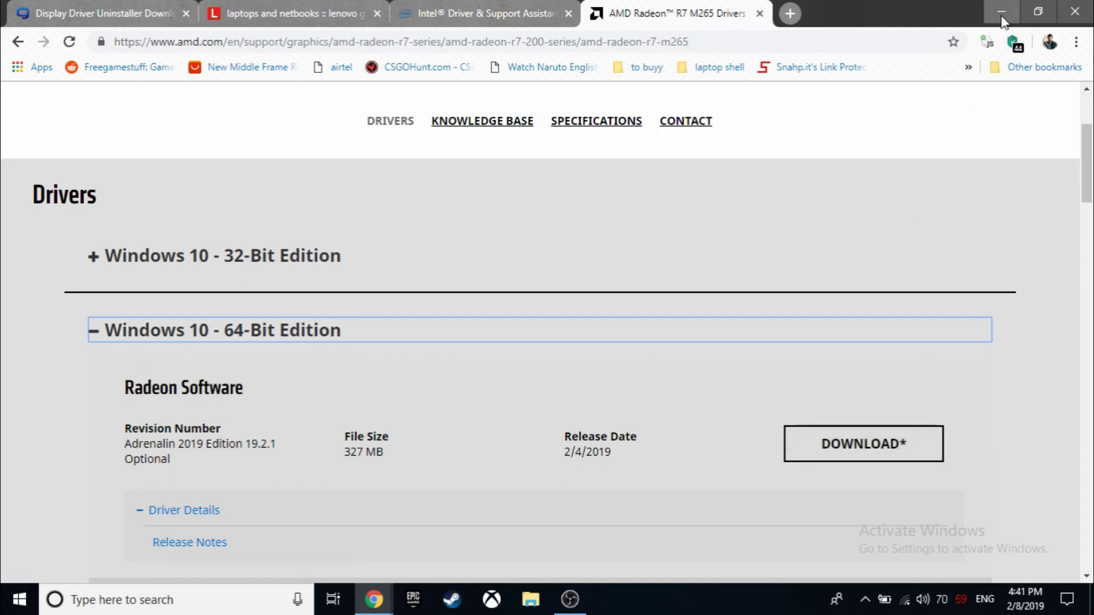
- Download the Adrenalin 19.2.1 installer and save it to the Desktop under its default name
click(832, 438)
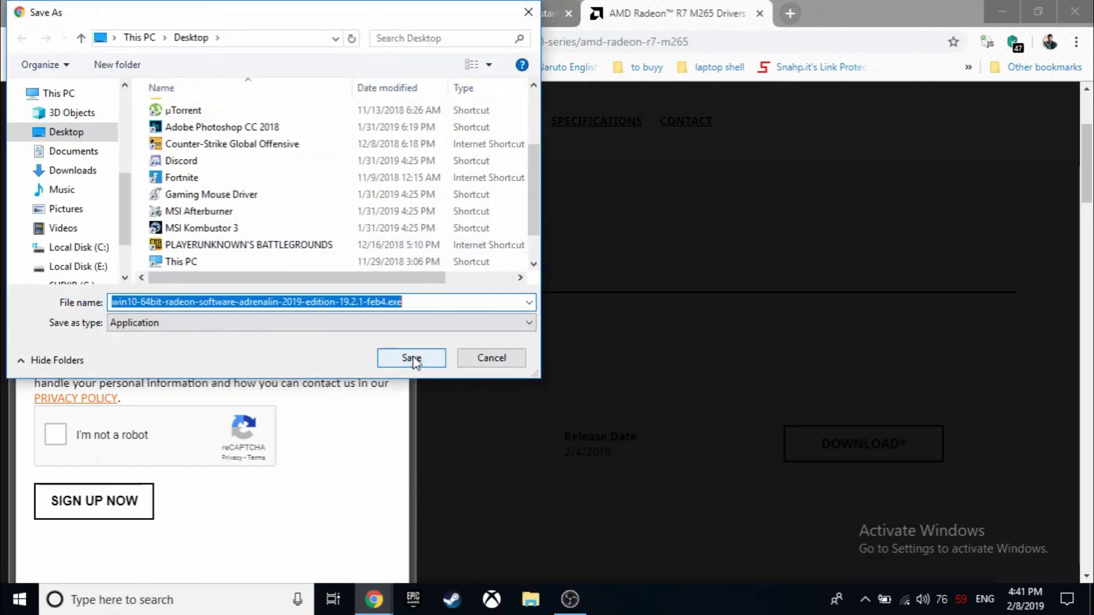
click(411, 359)
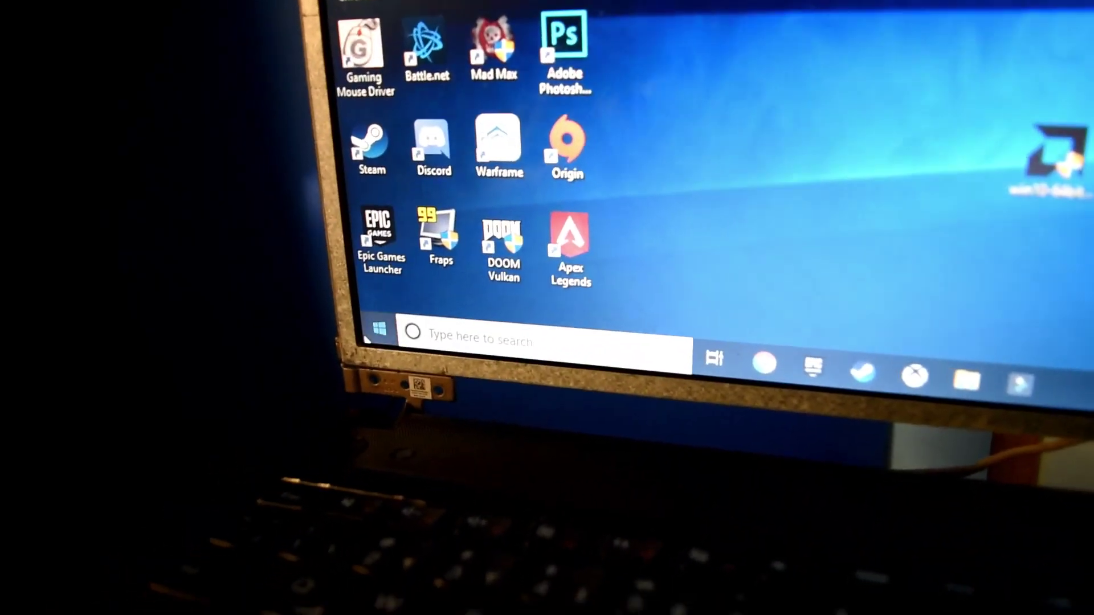
- Use Shift+Restart from the Start menu power options to reboot into recovery
click(366, 337)
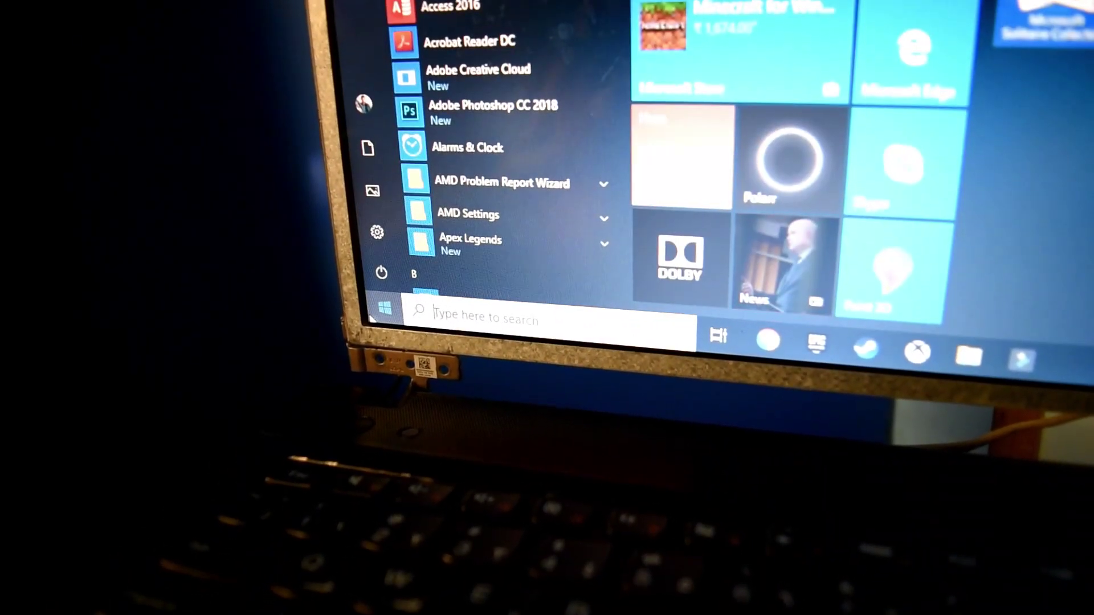
click(381, 272)
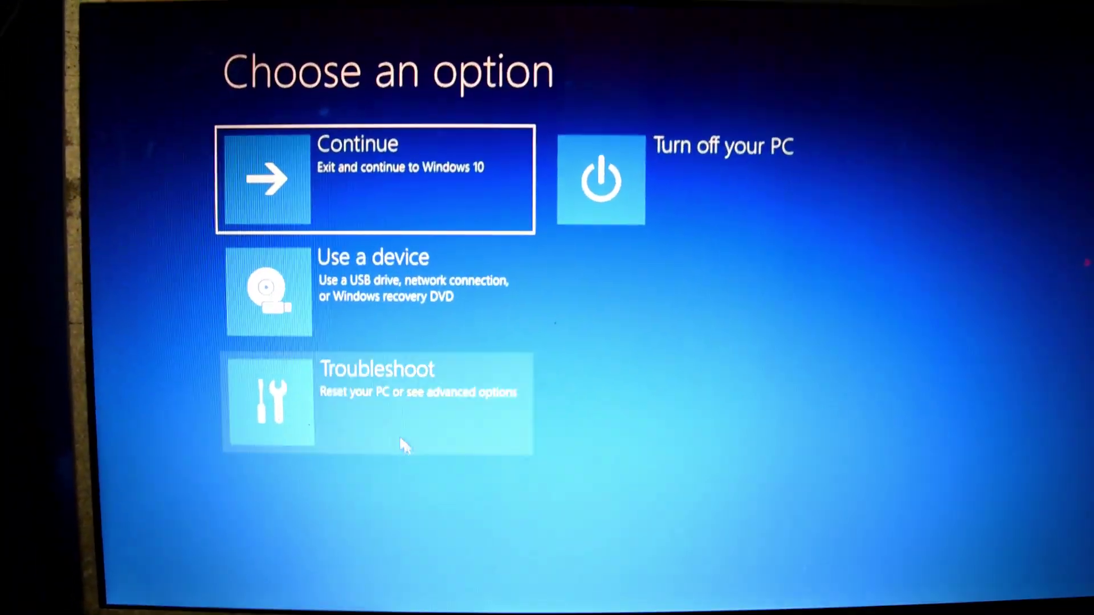
- Go through Troubleshoot > Advanced options > Startup Settings and choose 4 for Safe Mode
click(402, 444)
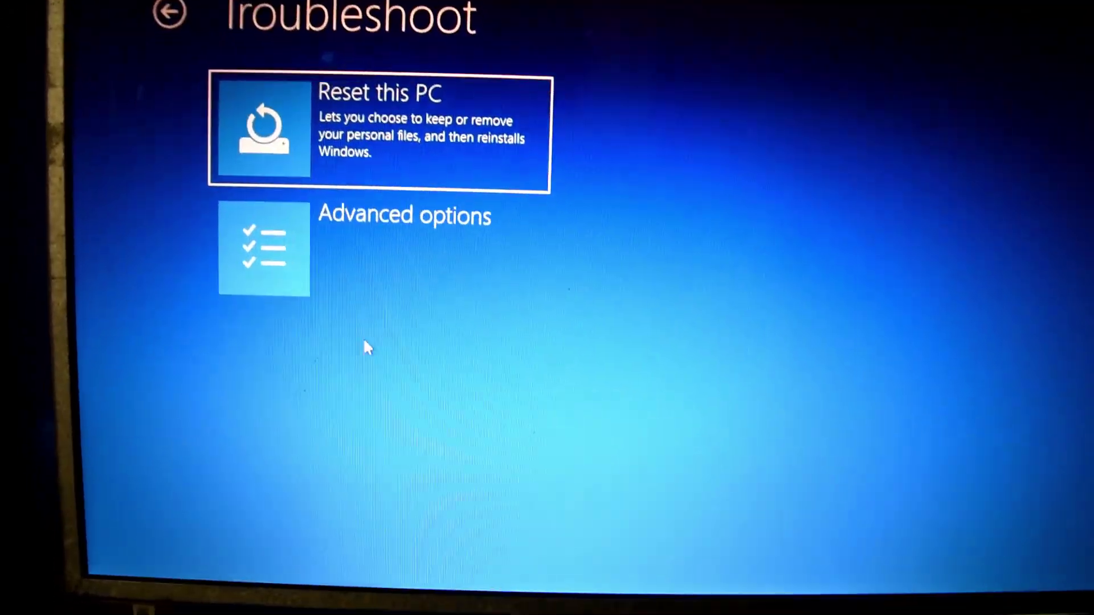
click(336, 284)
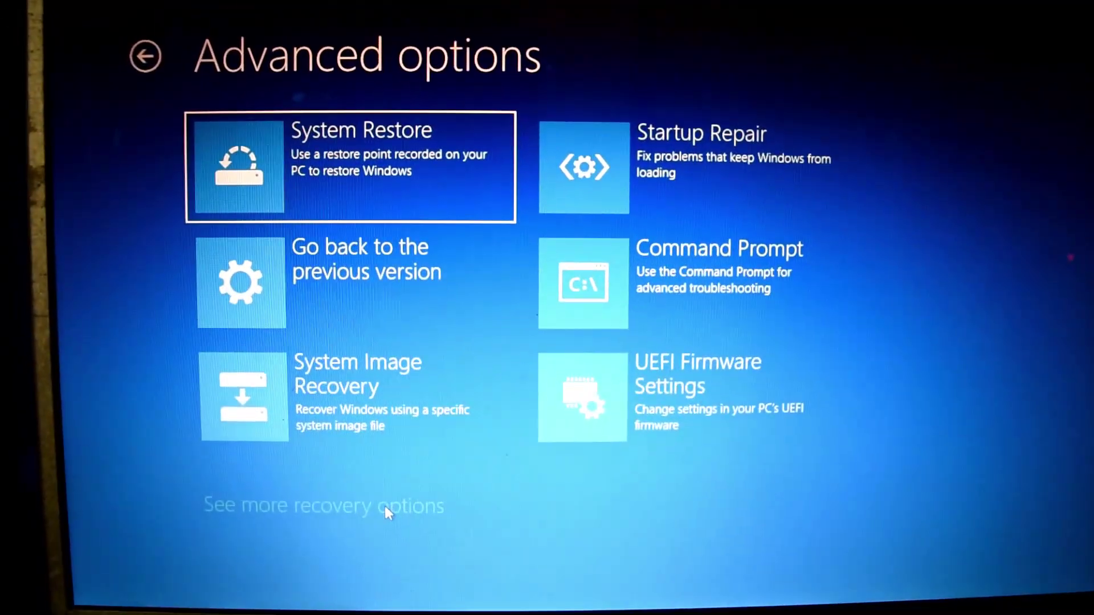
click(384, 504)
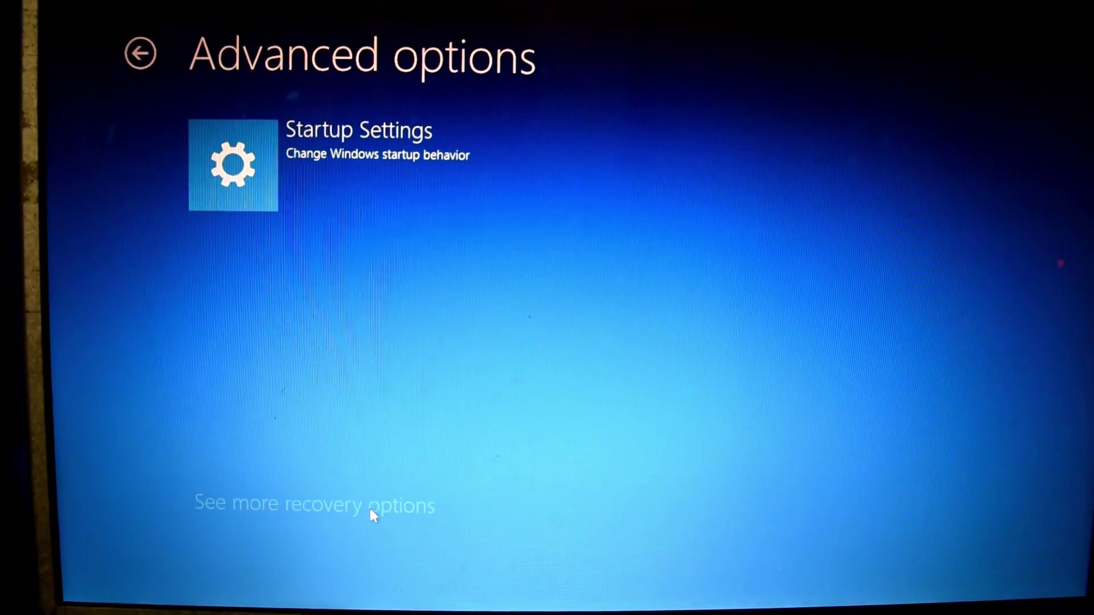
click(359, 193)
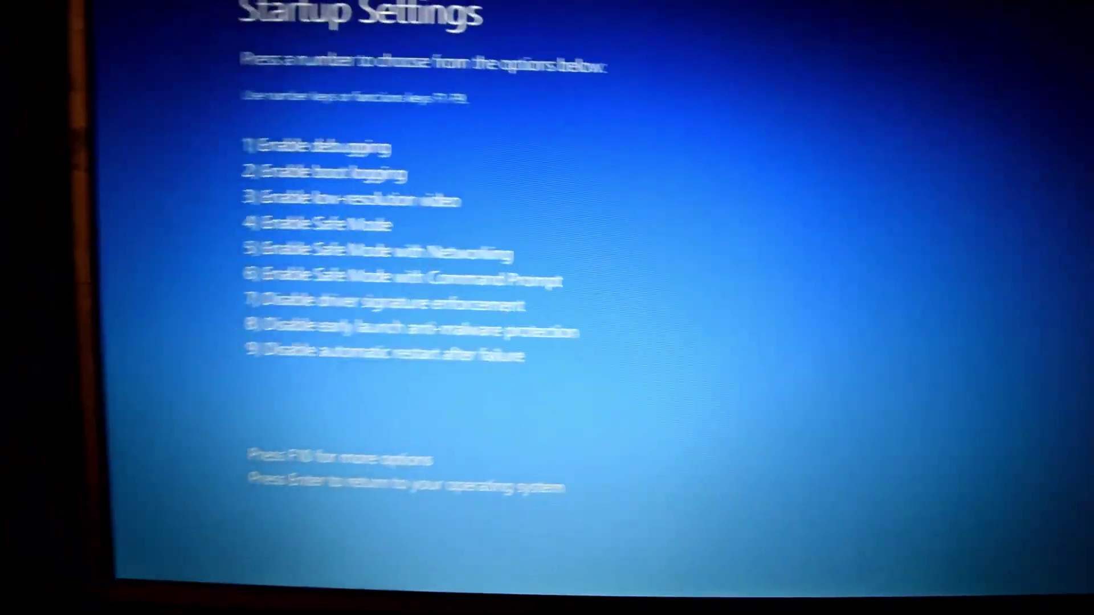
key(4)
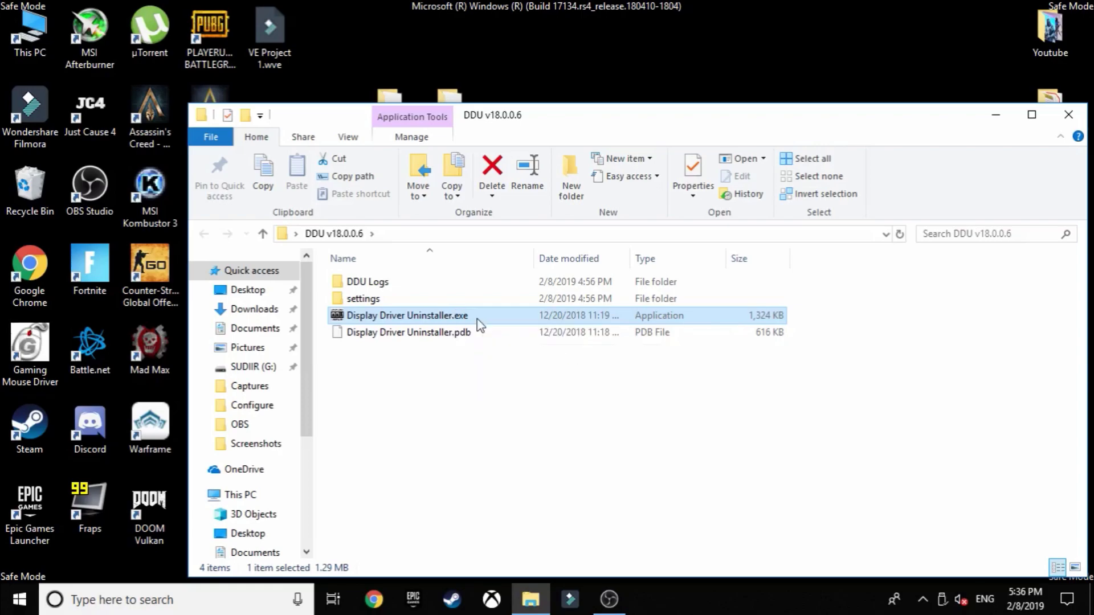
- Launch Display Driver Uninstaller from the DDU folder and set the device type to GPU
drag(513, 122, 478, 74)
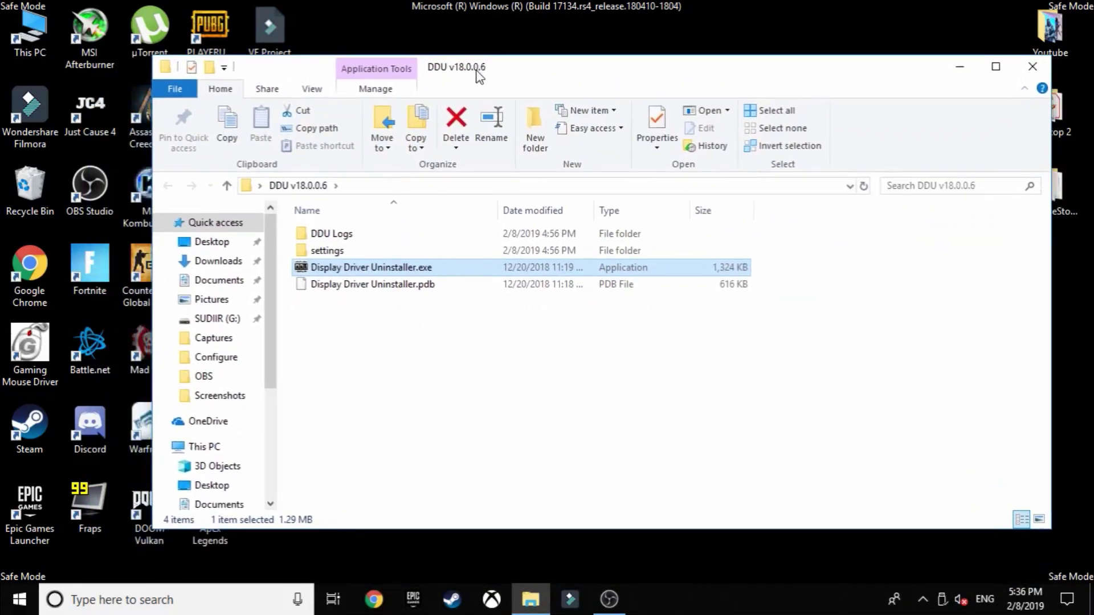
double_click(405, 267)
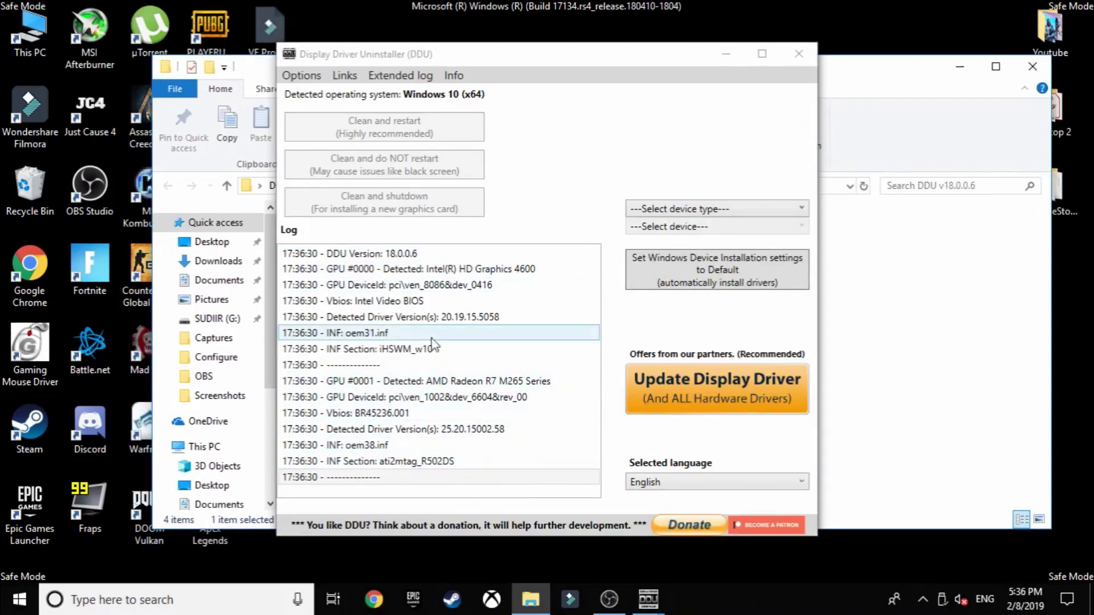
click(685, 209)
click(671, 258)
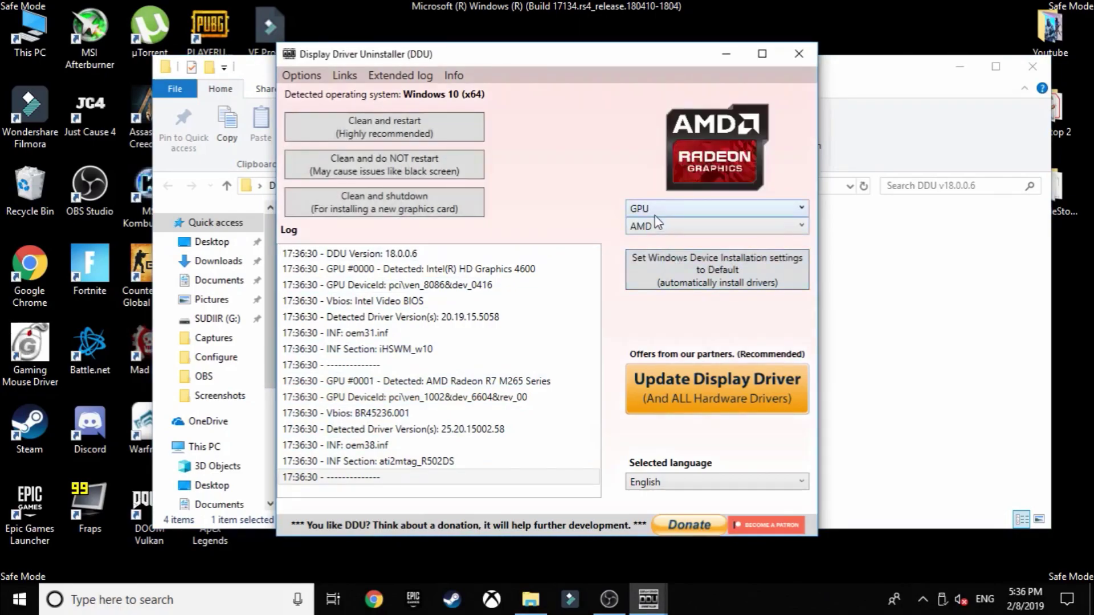
click(655, 210)
- Settle DDU's graphics vendor on AMD after briefly trying INTEL
click(674, 256)
click(664, 226)
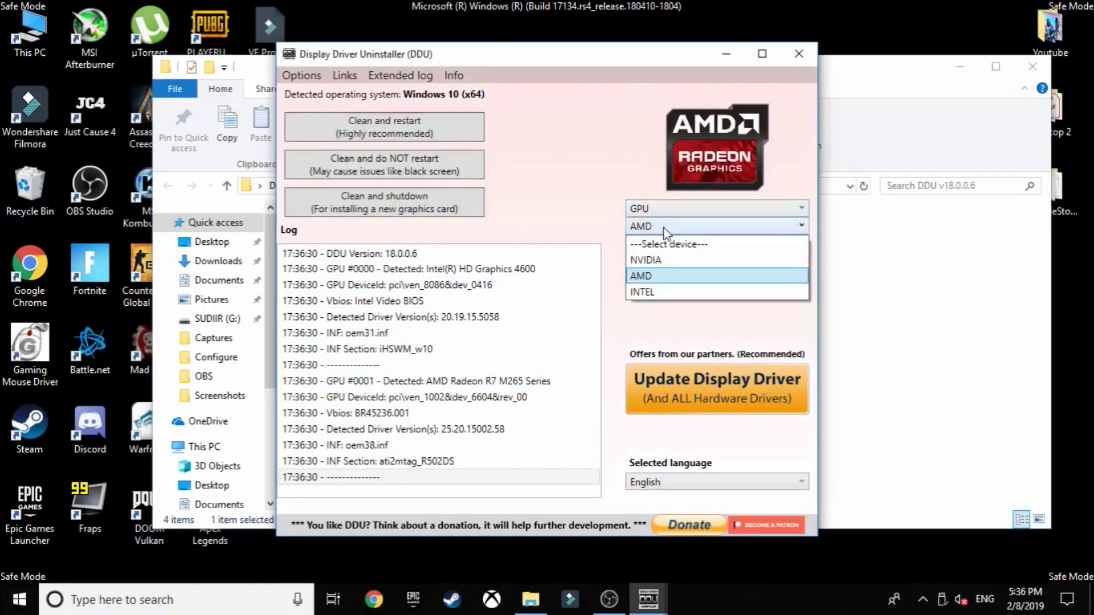
click(658, 288)
click(644, 227)
click(655, 272)
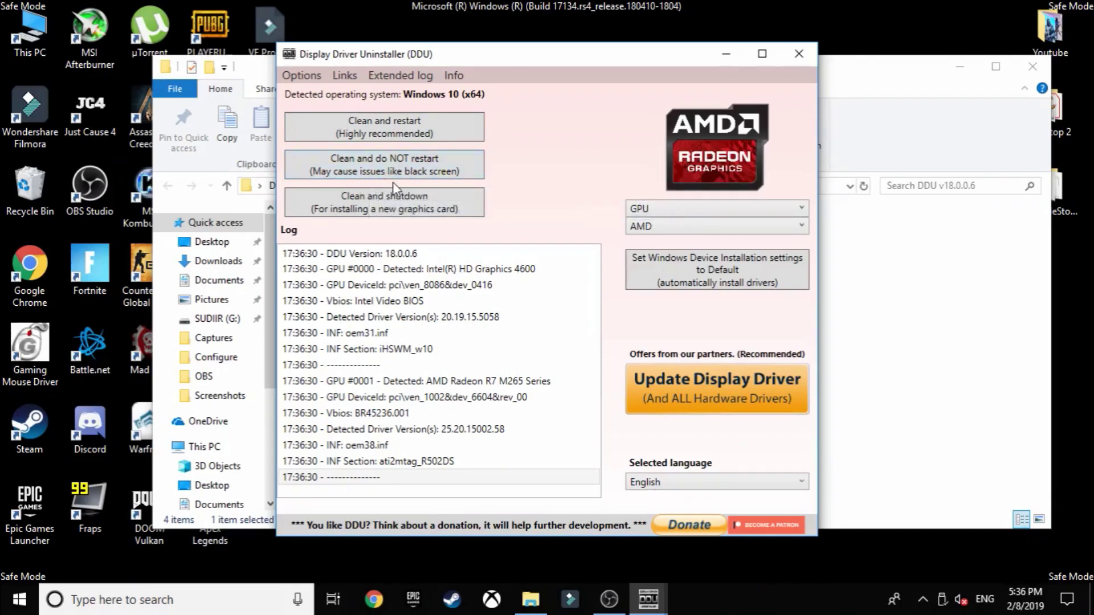
click(634, 228)
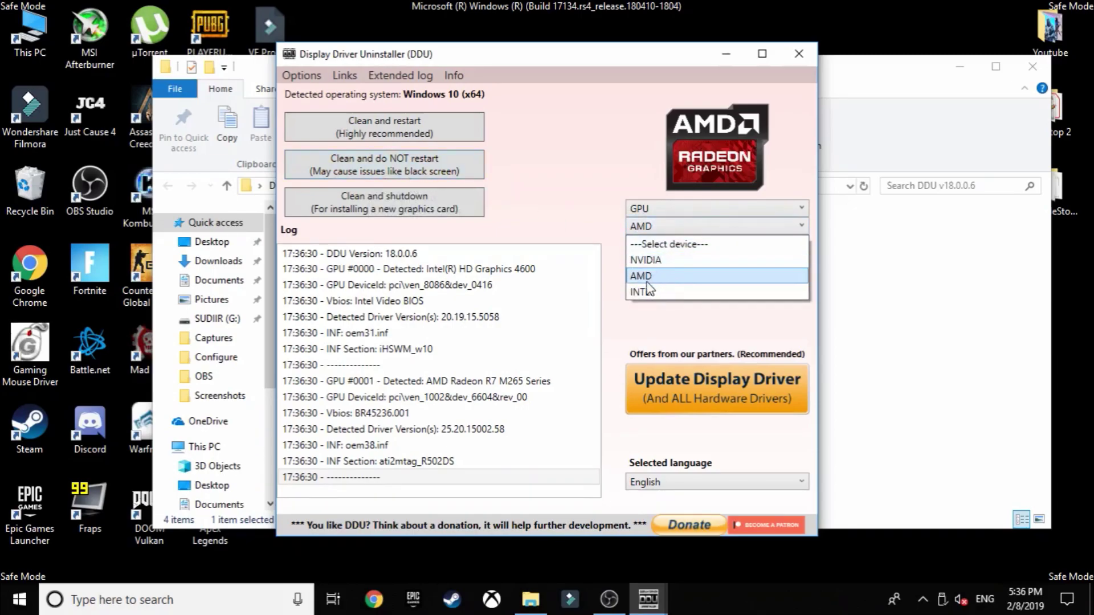
click(652, 277)
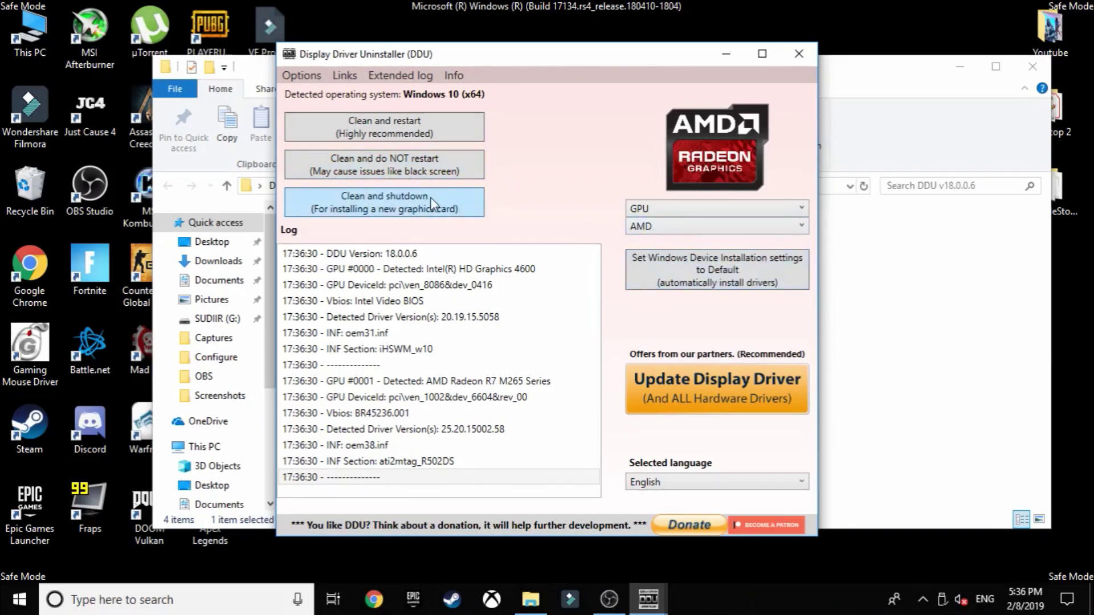
click(653, 227)
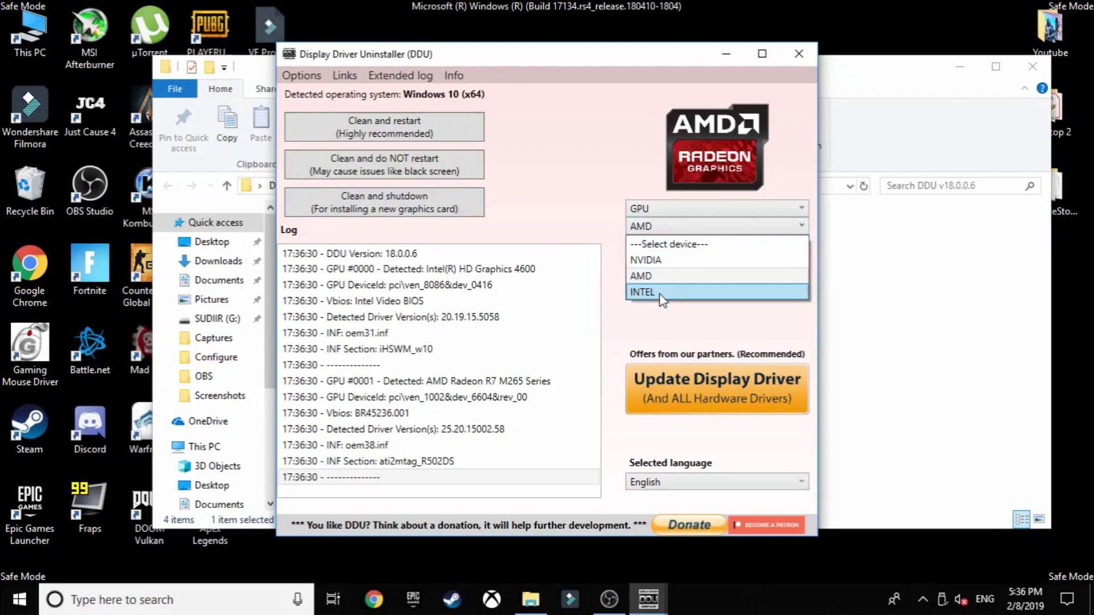
click(661, 292)
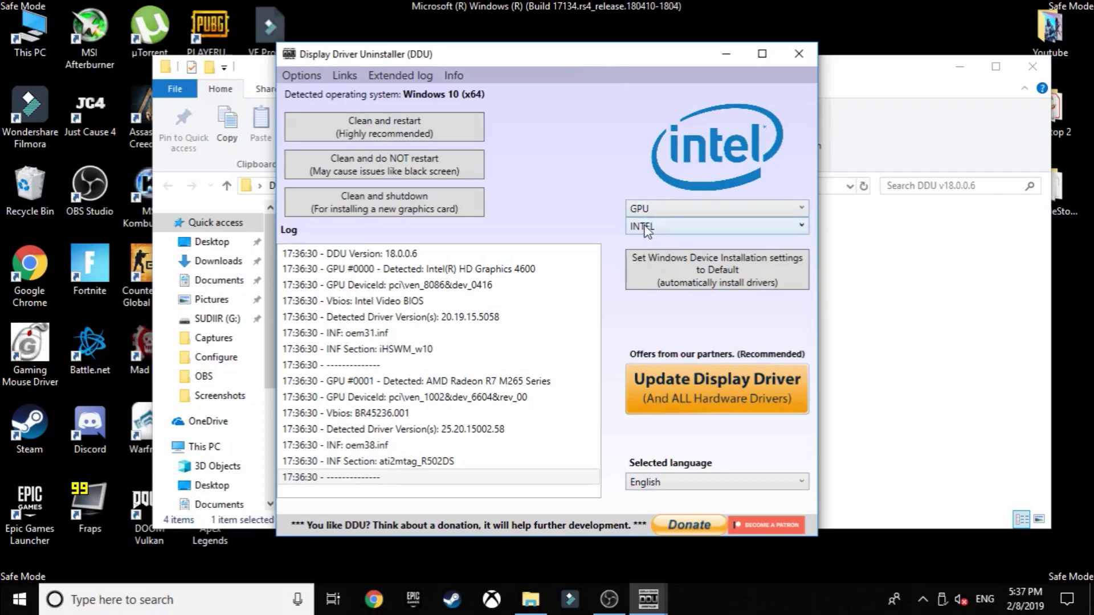
click(663, 275)
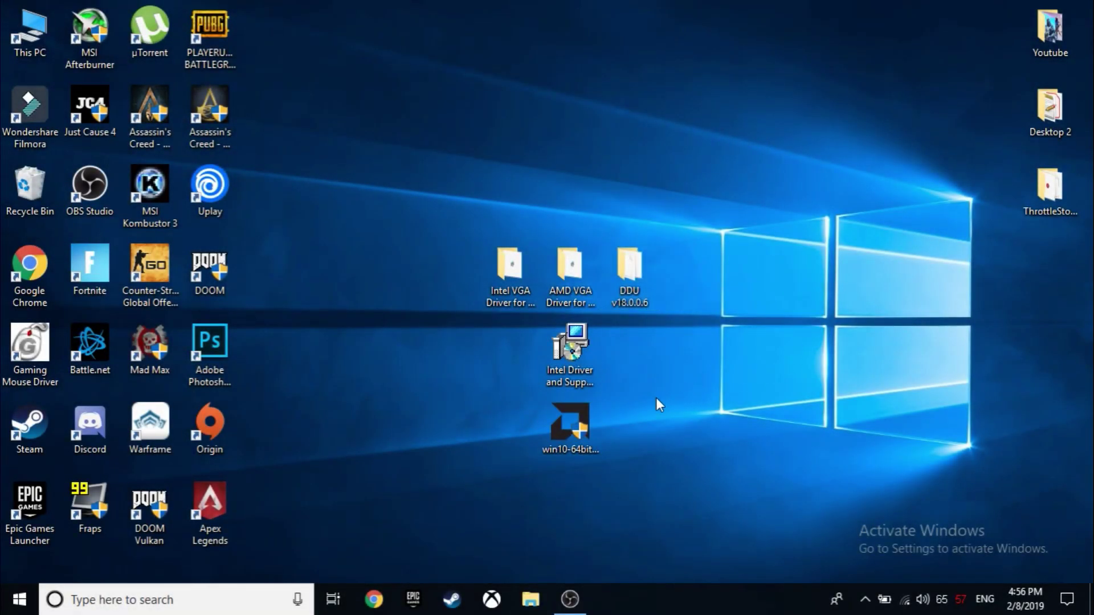
- Check the Intel VGA Driver folder, then select and deselect the central desktop icons
double_click(507, 283)
double_click(200, 176)
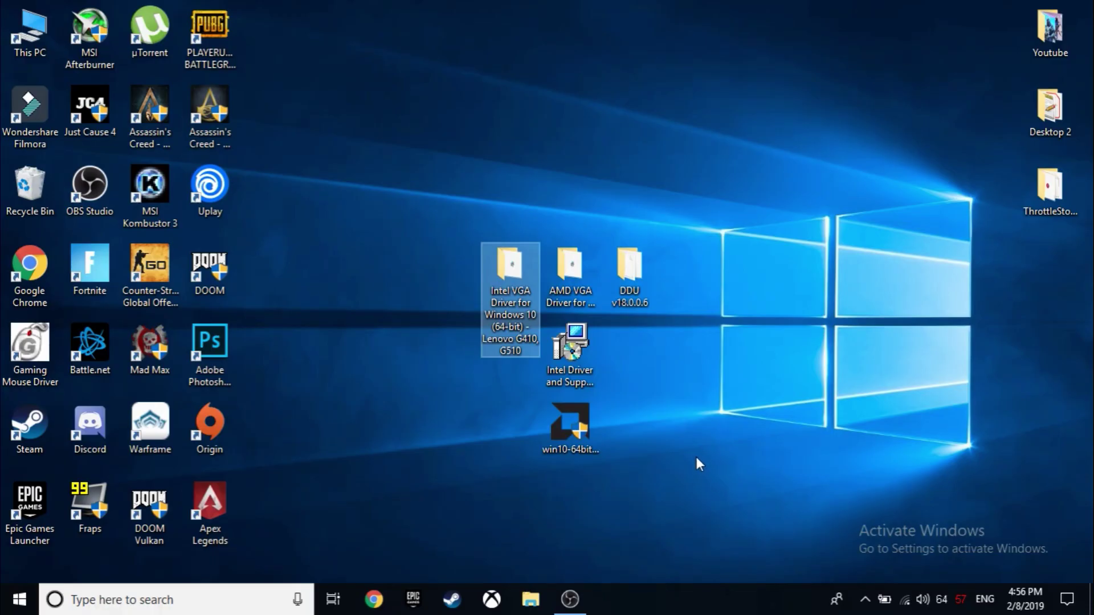
drag(696, 457, 484, 216)
click(757, 315)
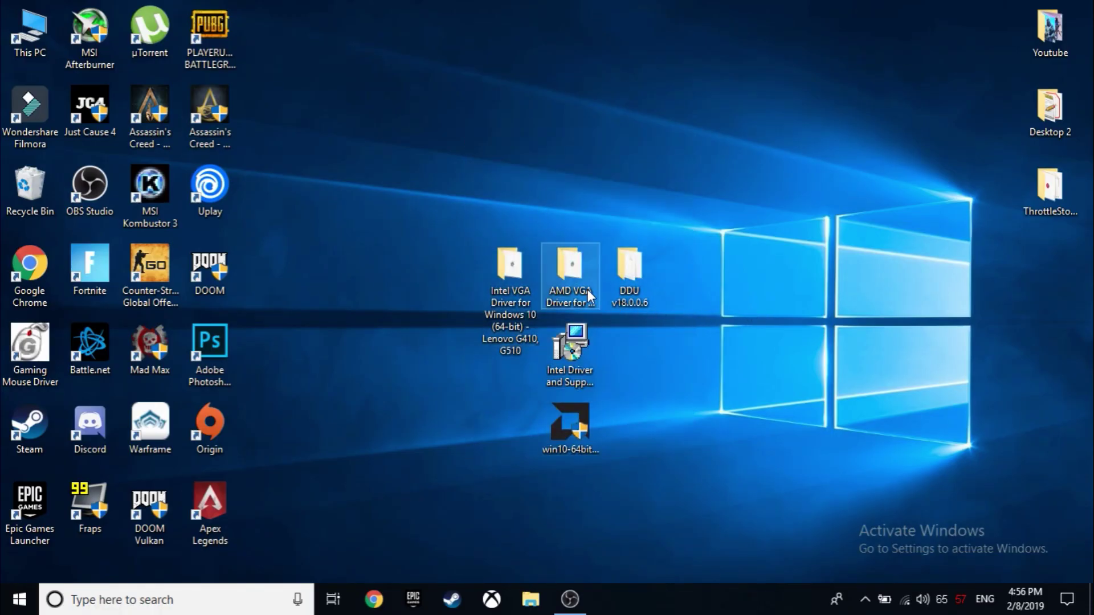
mouse_move(586, 289)
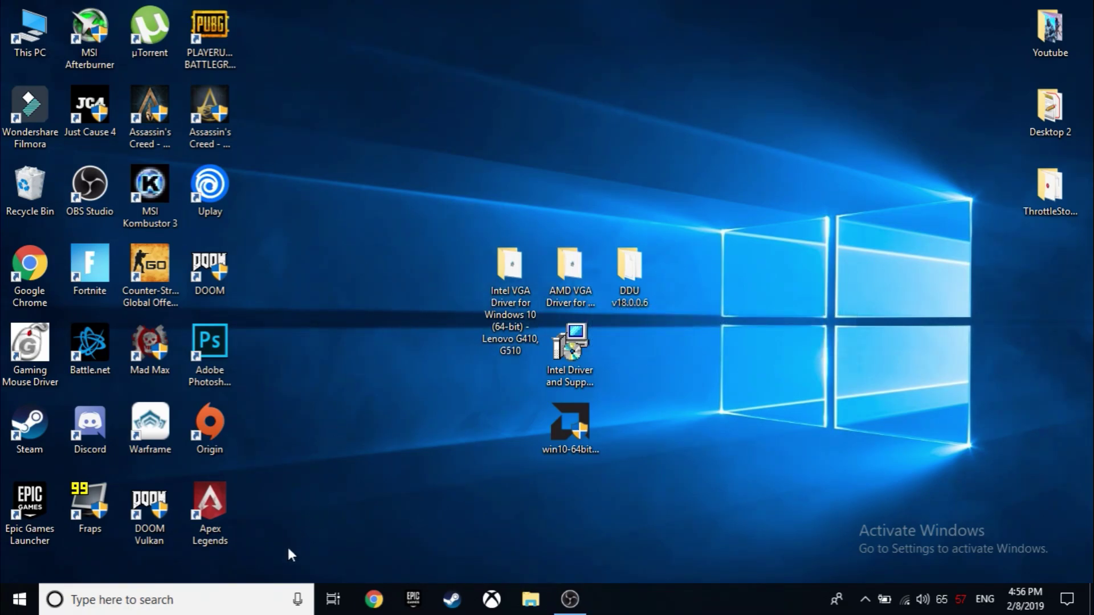
drag(649, 464, 456, 243)
click(452, 409)
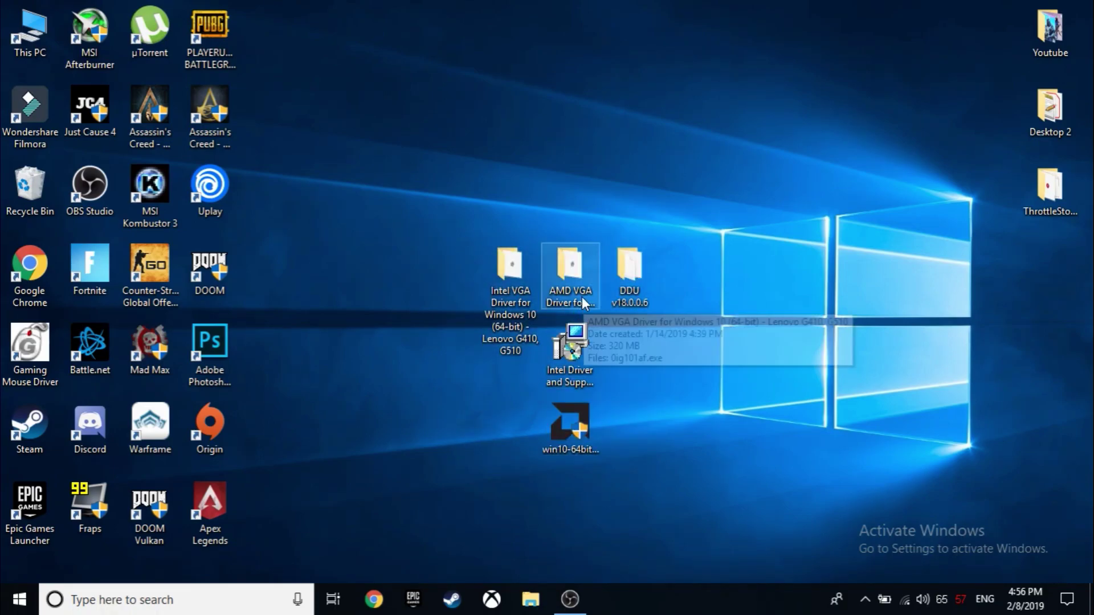
- Move the Intel and AMD VGA driver folders to the top, with the Intel installer below them
click(578, 292)
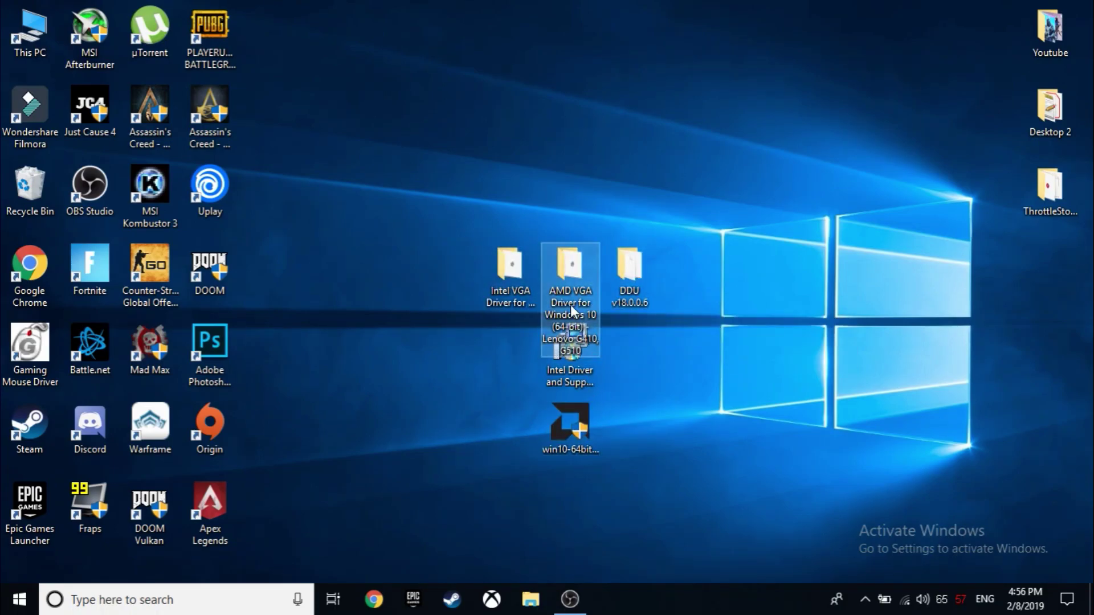
drag(491, 299, 412, 148)
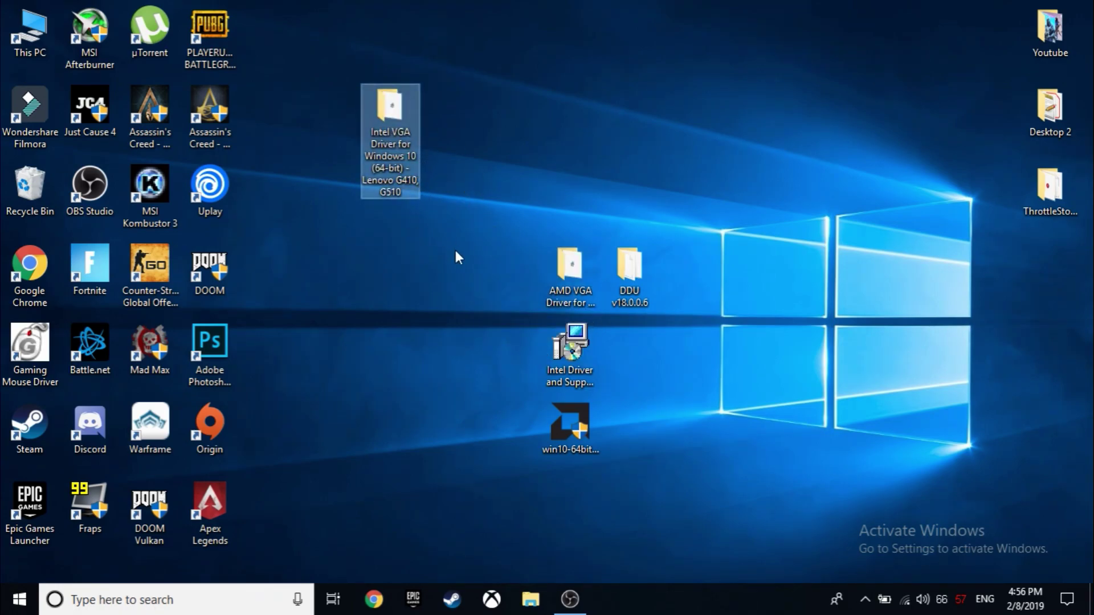
drag(450, 231, 313, 54)
drag(390, 114, 574, 297)
drag(467, 121, 469, 123)
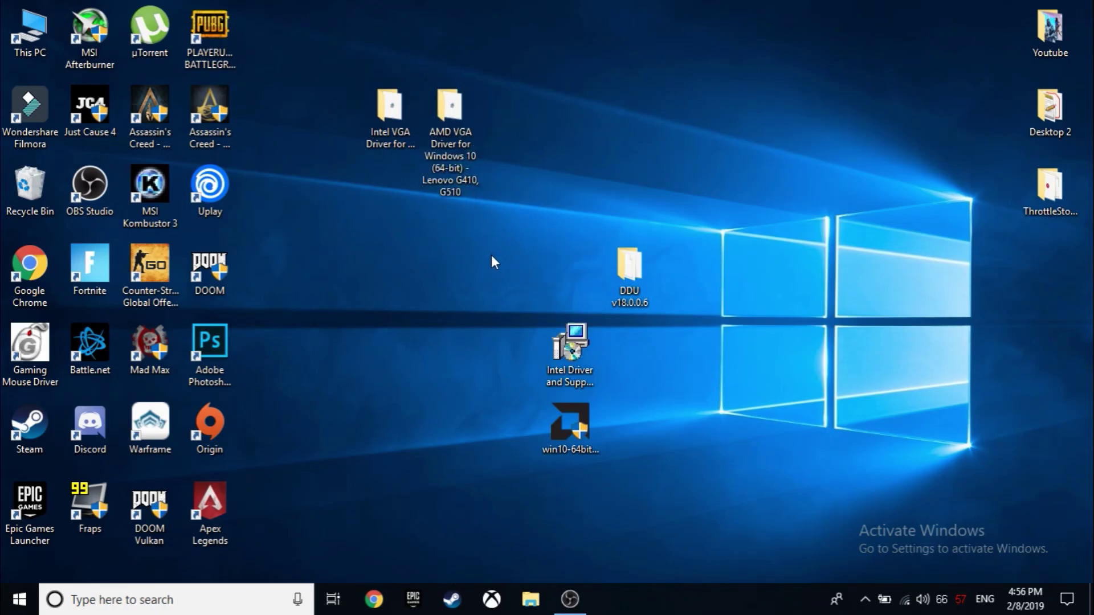
drag(491, 255, 560, 190)
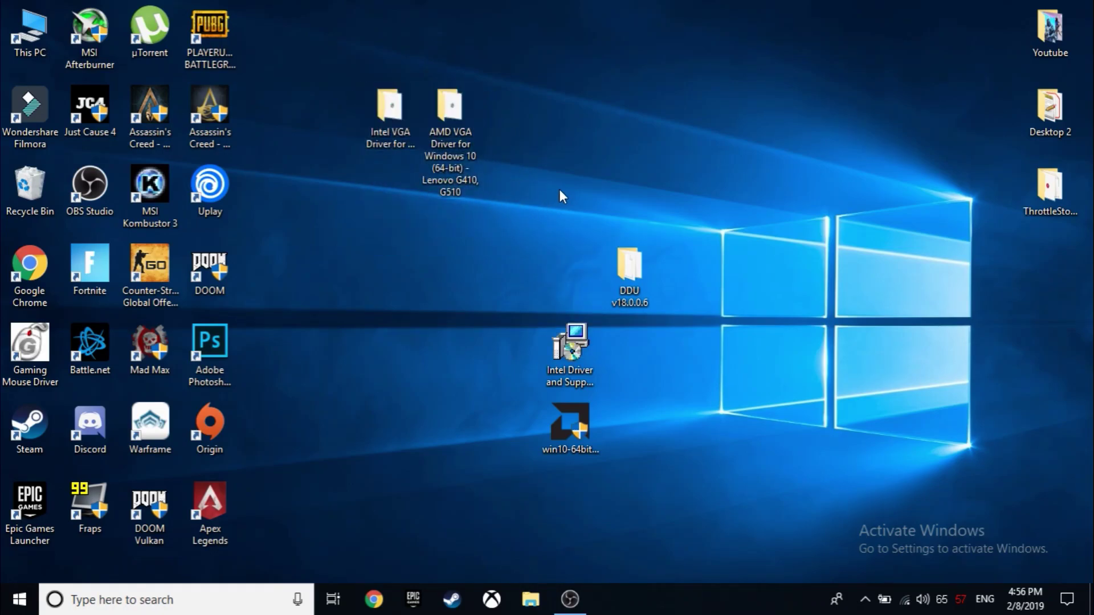
click(574, 355)
drag(433, 314, 437, 318)
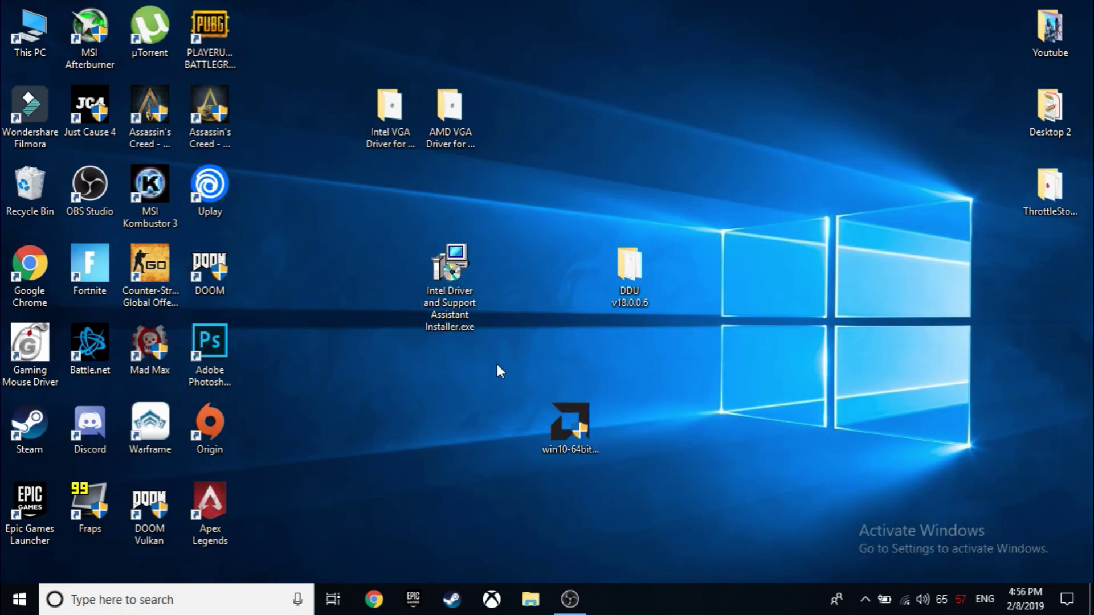
double_click(454, 295)
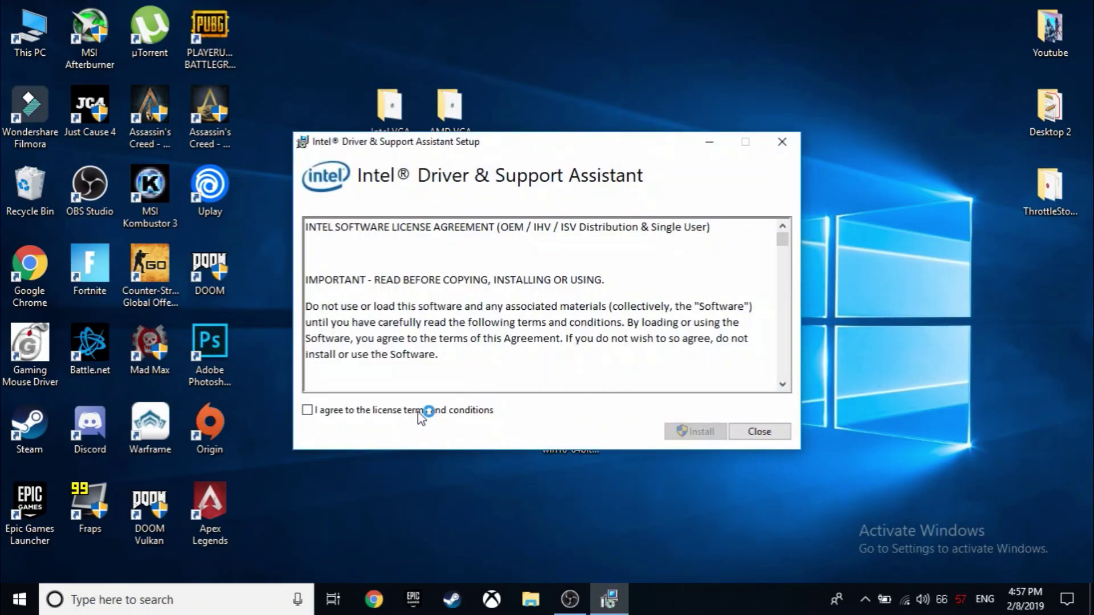
click(763, 433)
click(565, 357)
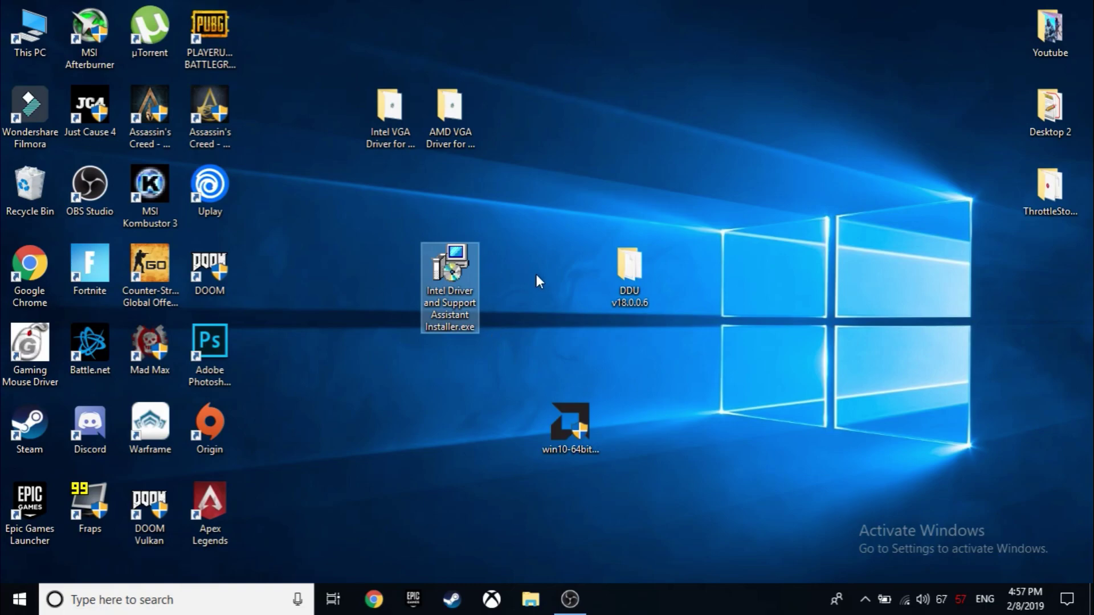
double_click(572, 415)
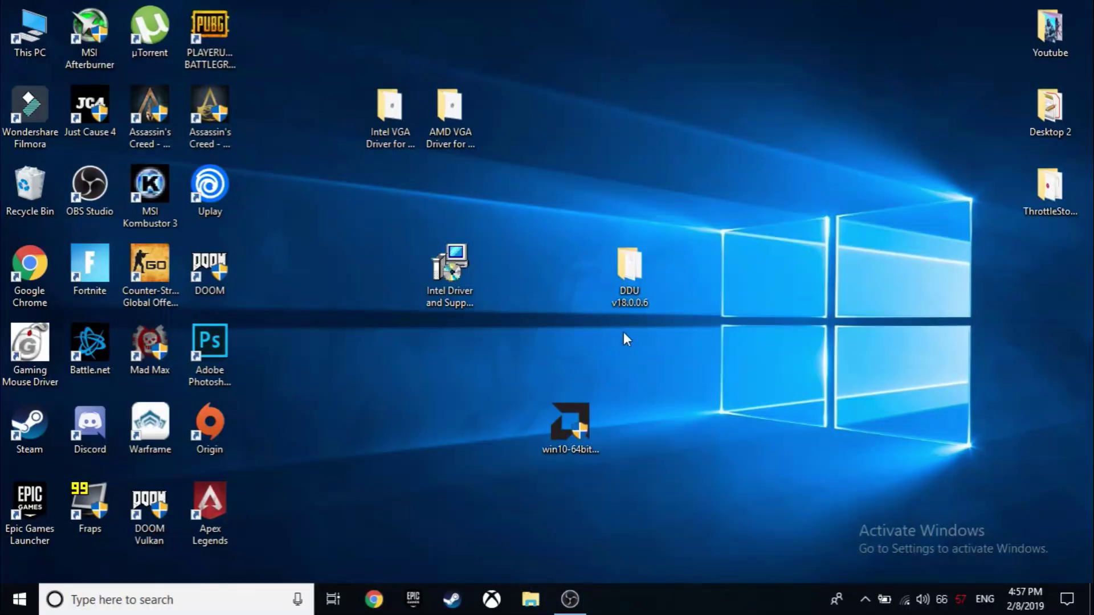
right_click(617, 335)
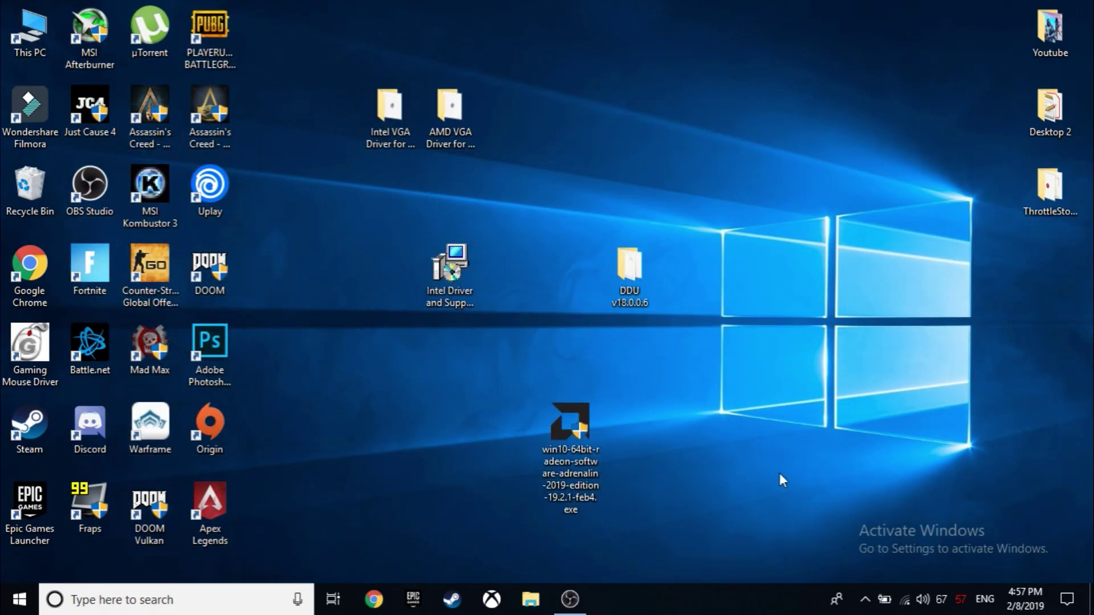
right_click(682, 463)
click(391, 491)
click(154, 450)
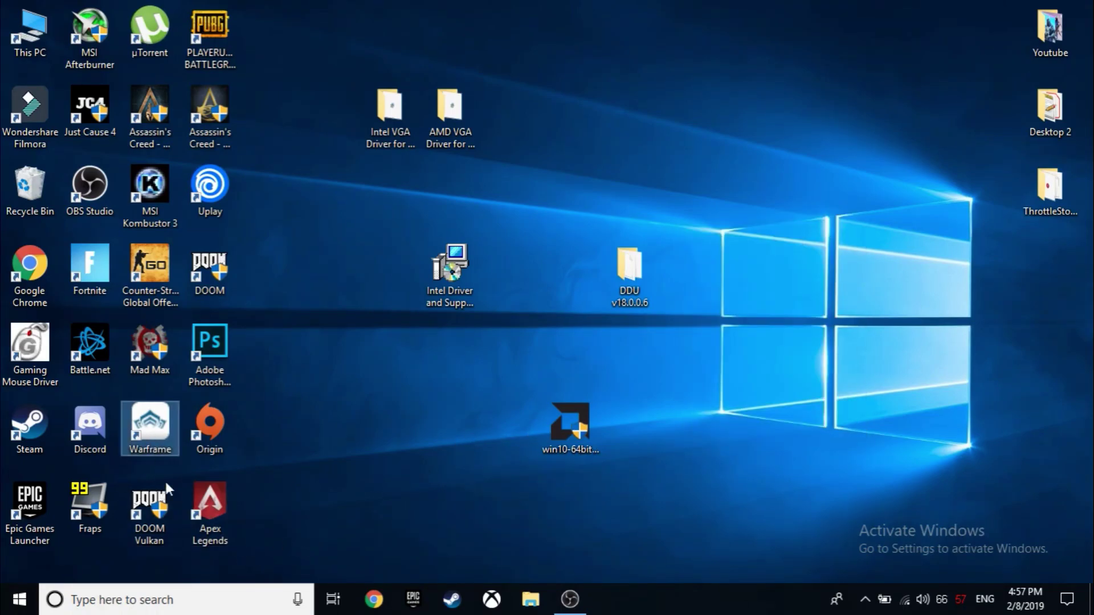
- Launch AMD Radeon Settings from the desktop menu and go to System > Switchable Graphics
right_click(670, 457)
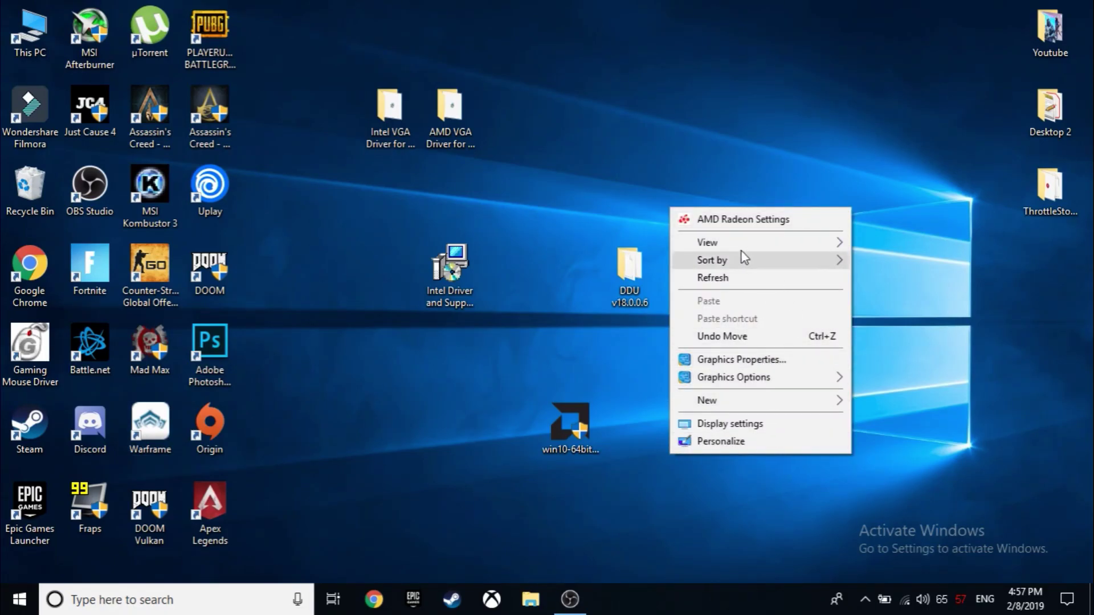
click(722, 226)
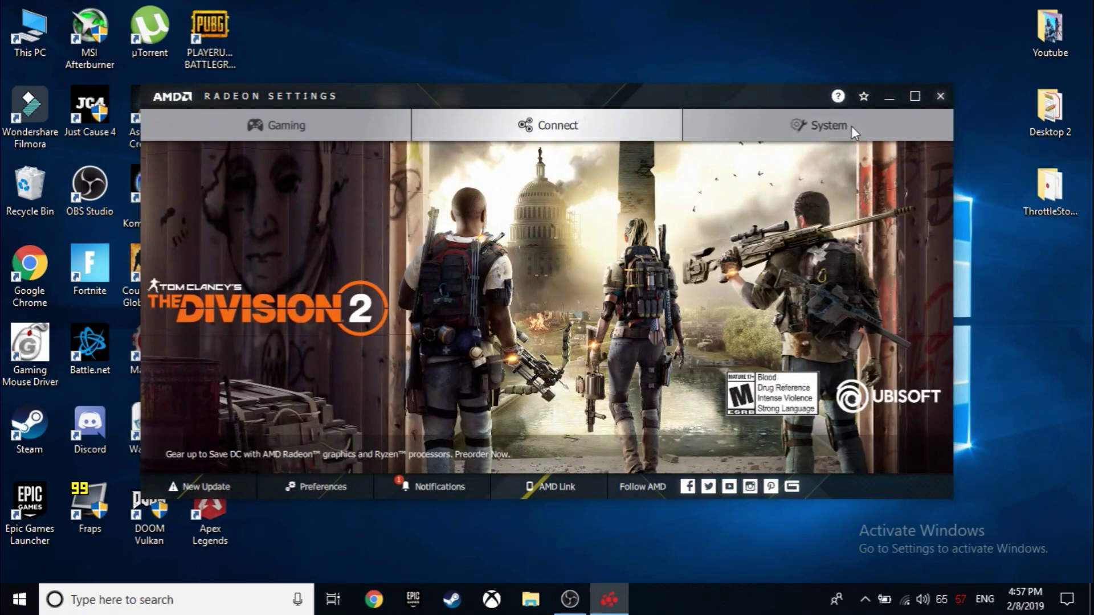
click(839, 117)
click(832, 131)
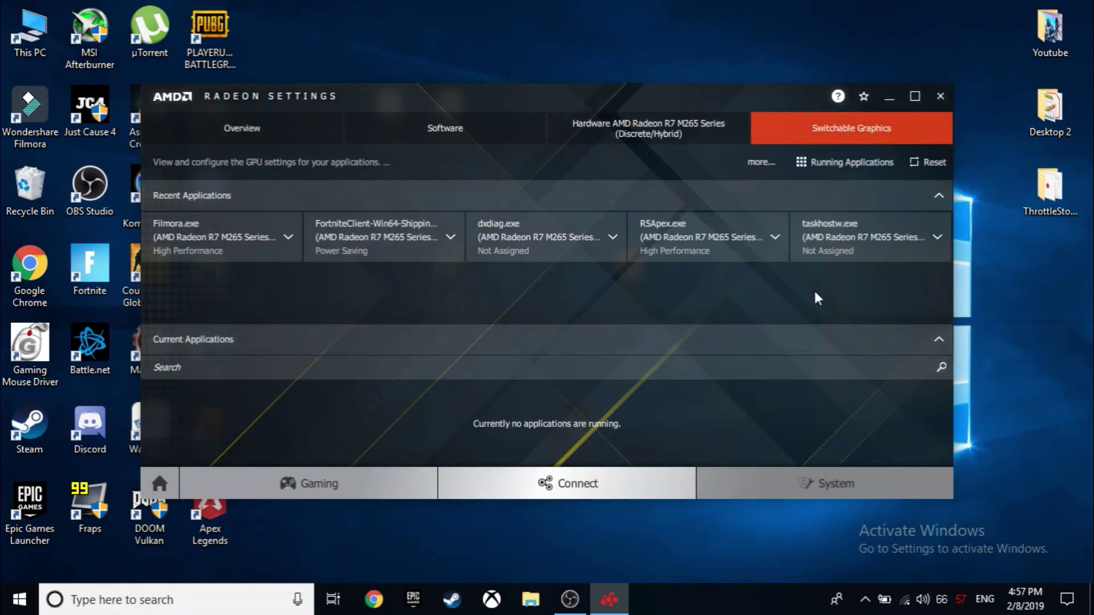
- Show the Installed Profiled Applications list and start adding a new application via Browse
click(867, 162)
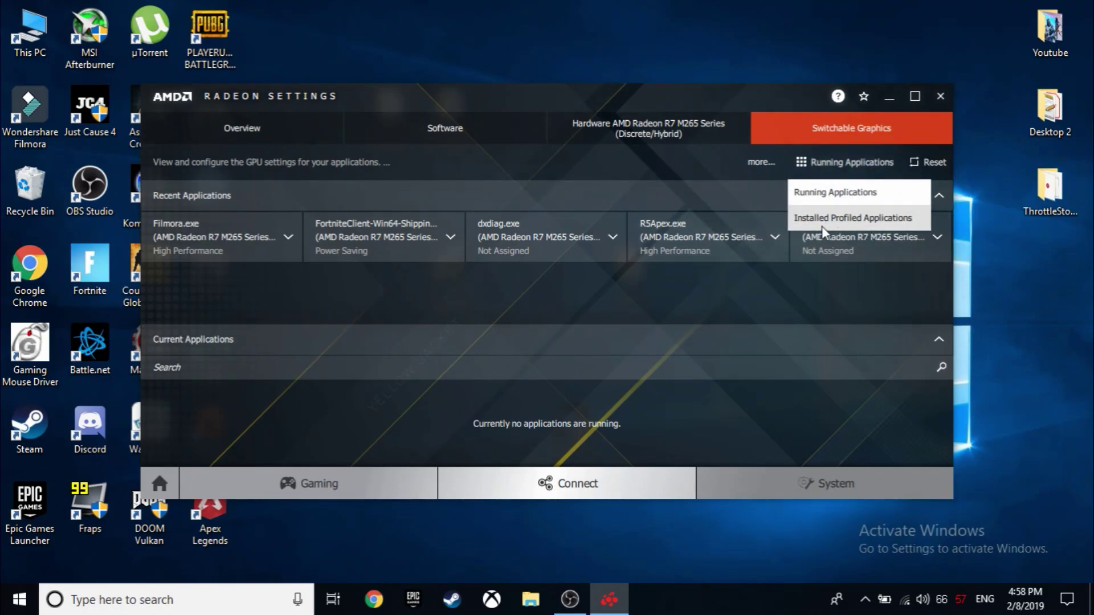
click(900, 220)
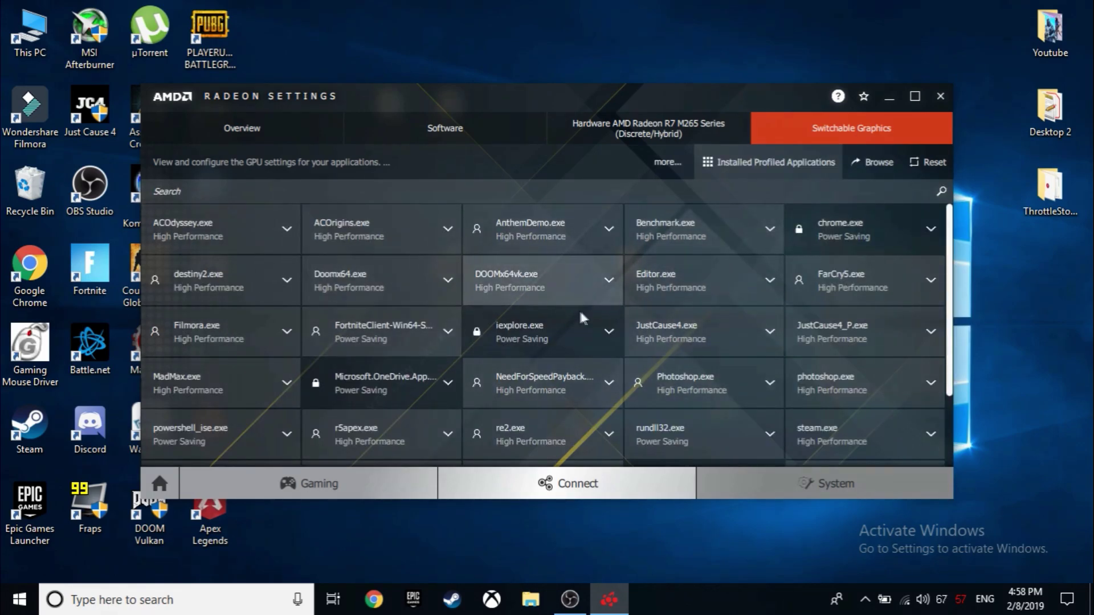
scroll(581, 313, down, 2)
scroll(558, 243, up, 2)
click(892, 160)
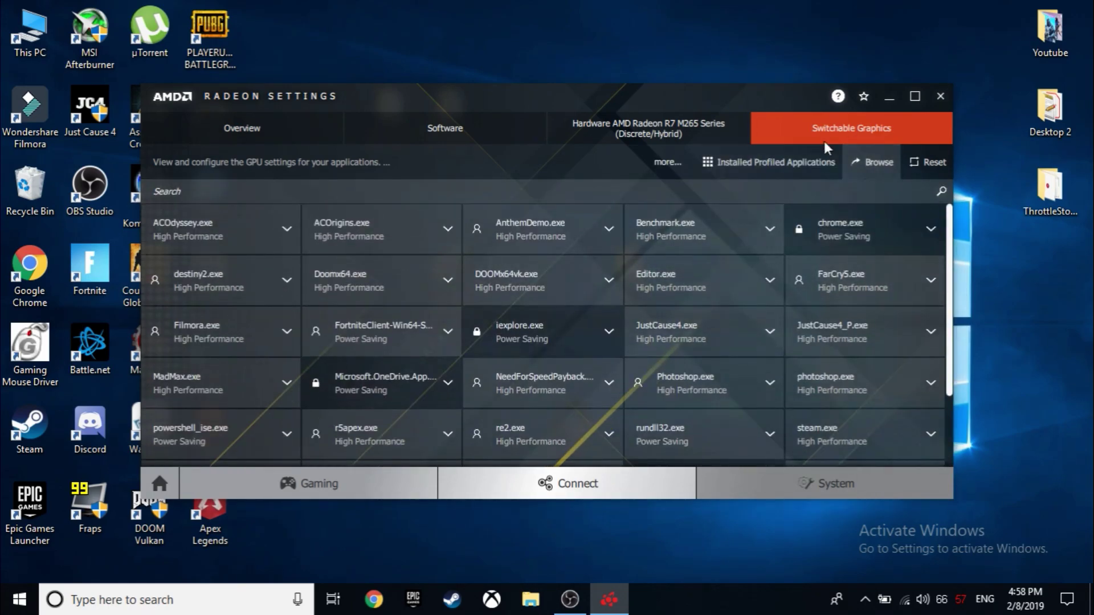
- Navigate to C:\Program Files (x86)\Steam\steamapps\common\Warframe in the file picker
scroll(215, 313, down, 1)
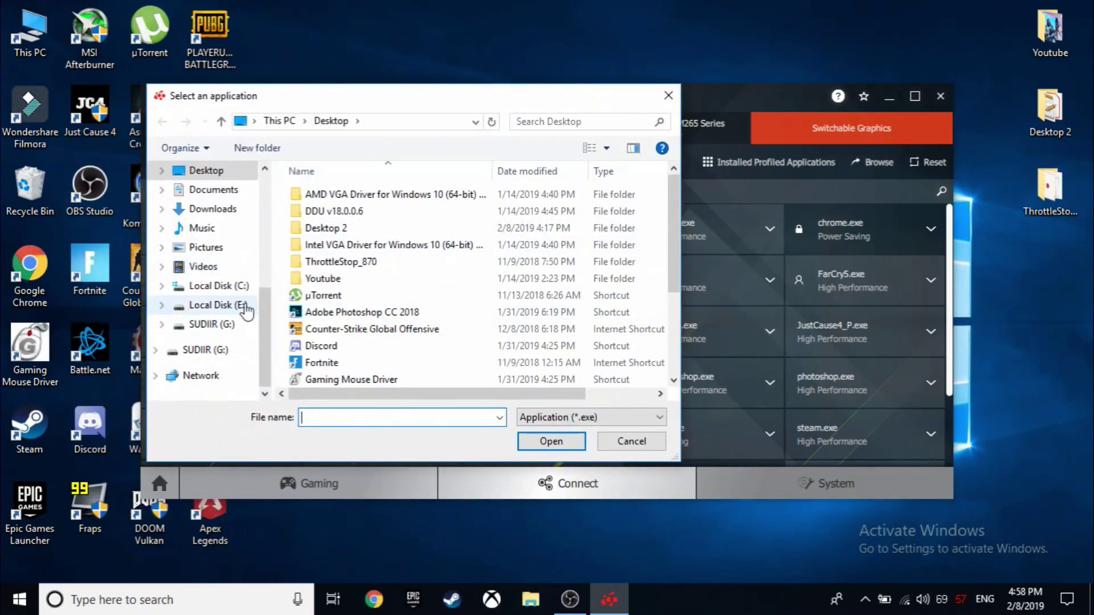
click(224, 287)
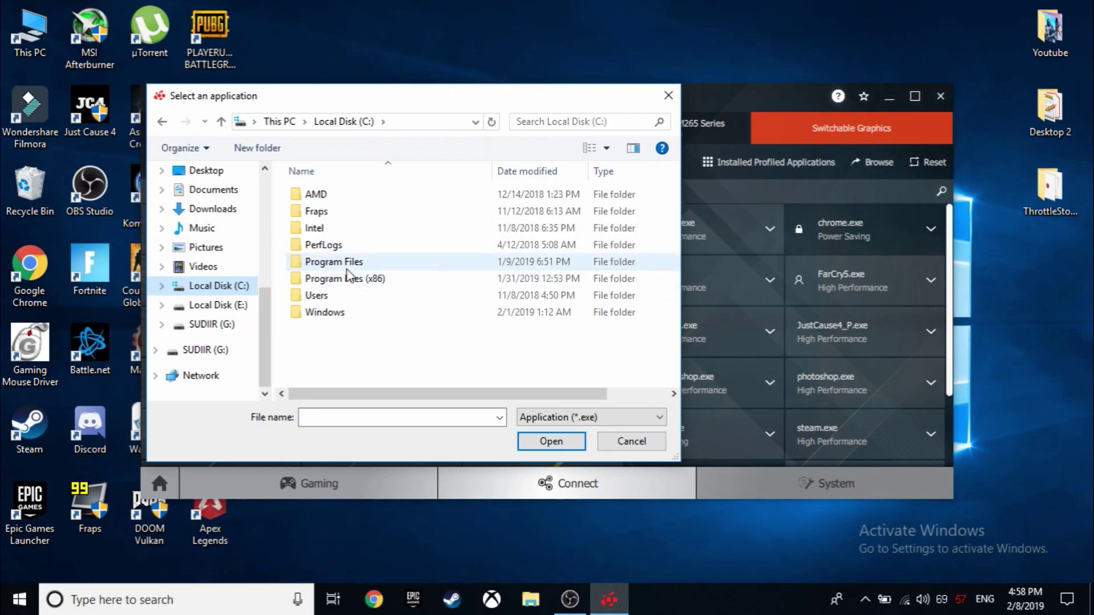
double_click(350, 279)
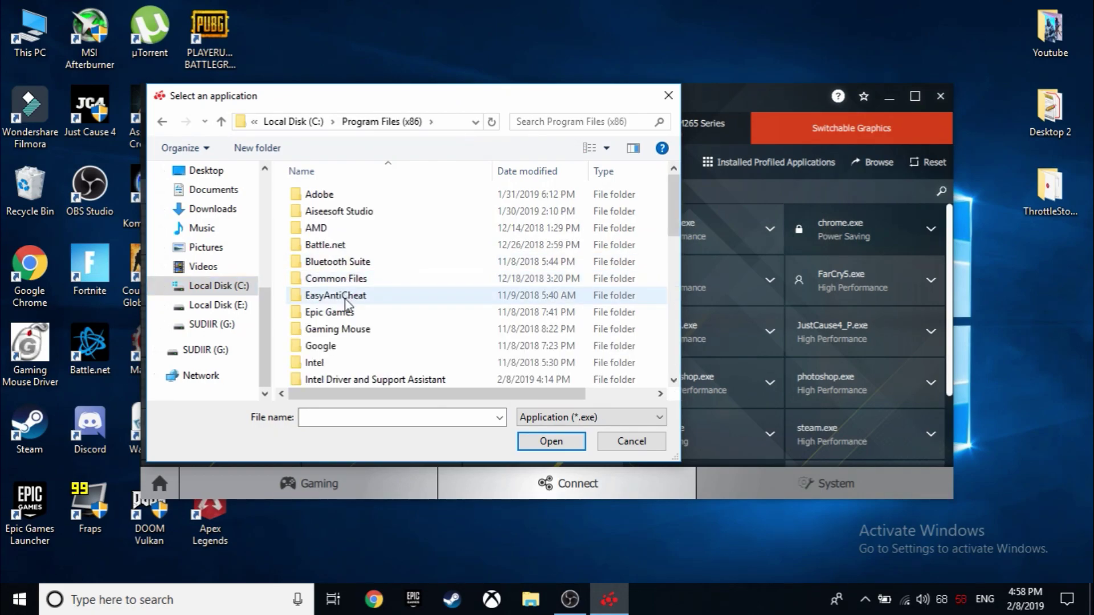
text(steam)
key(Return)
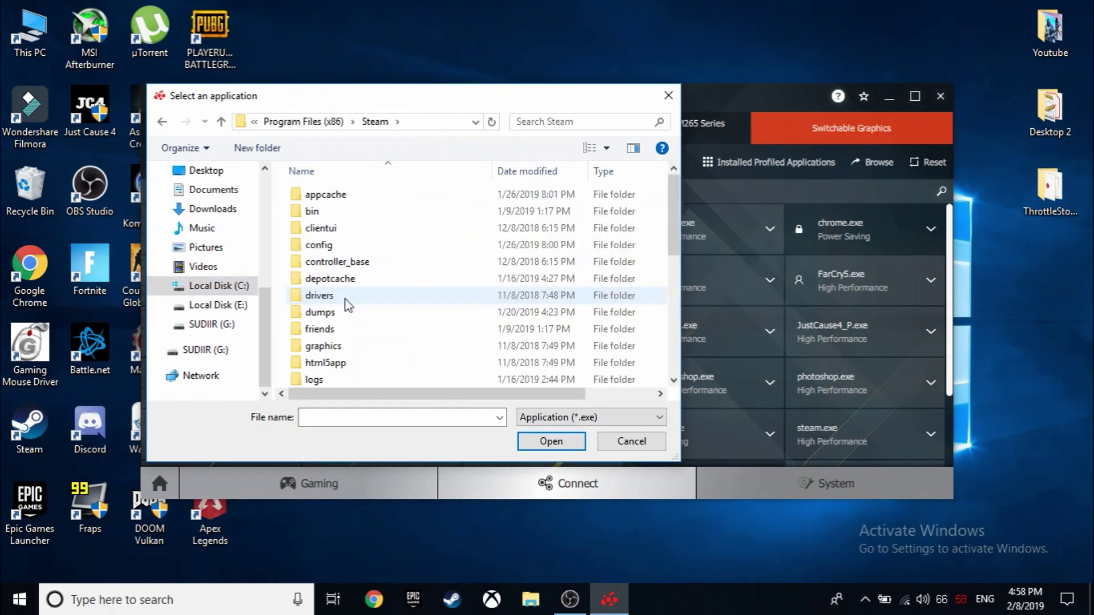
scroll(347, 310, down, 5)
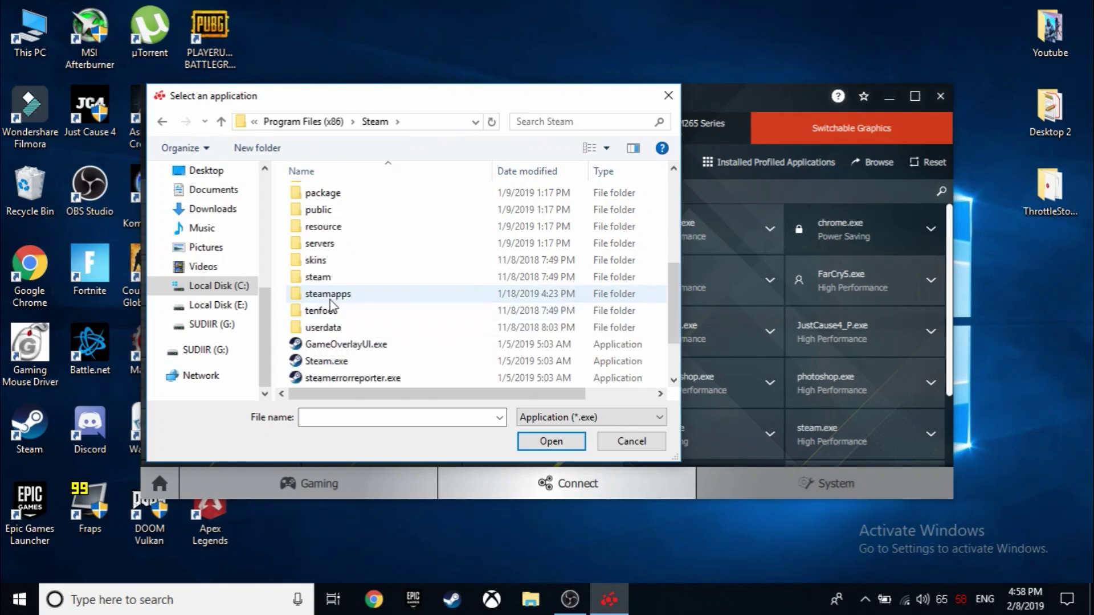
double_click(328, 293)
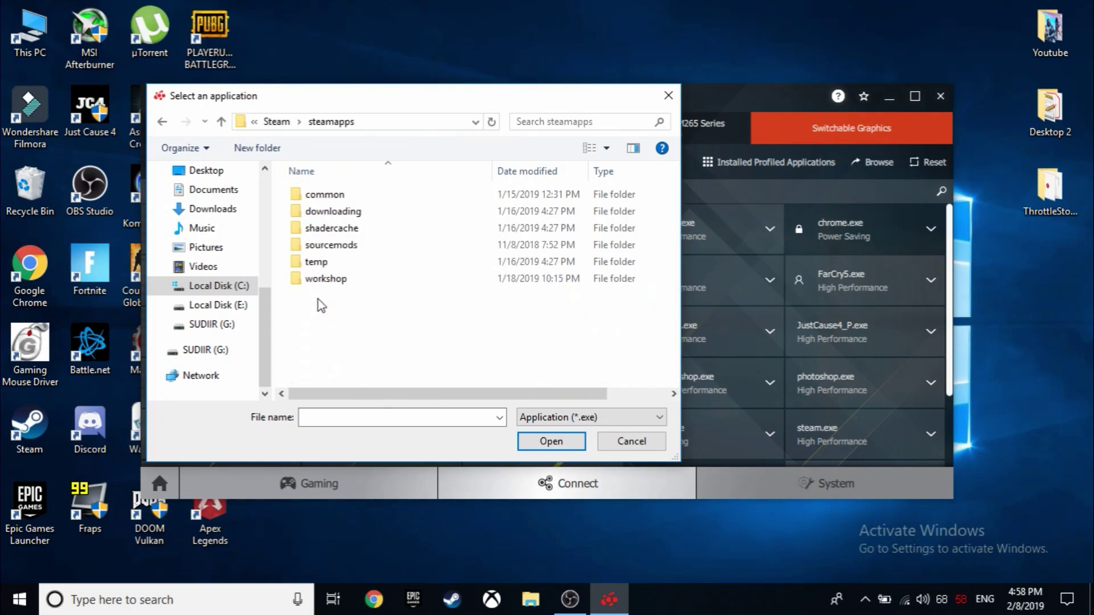
double_click(323, 195)
double_click(374, 263)
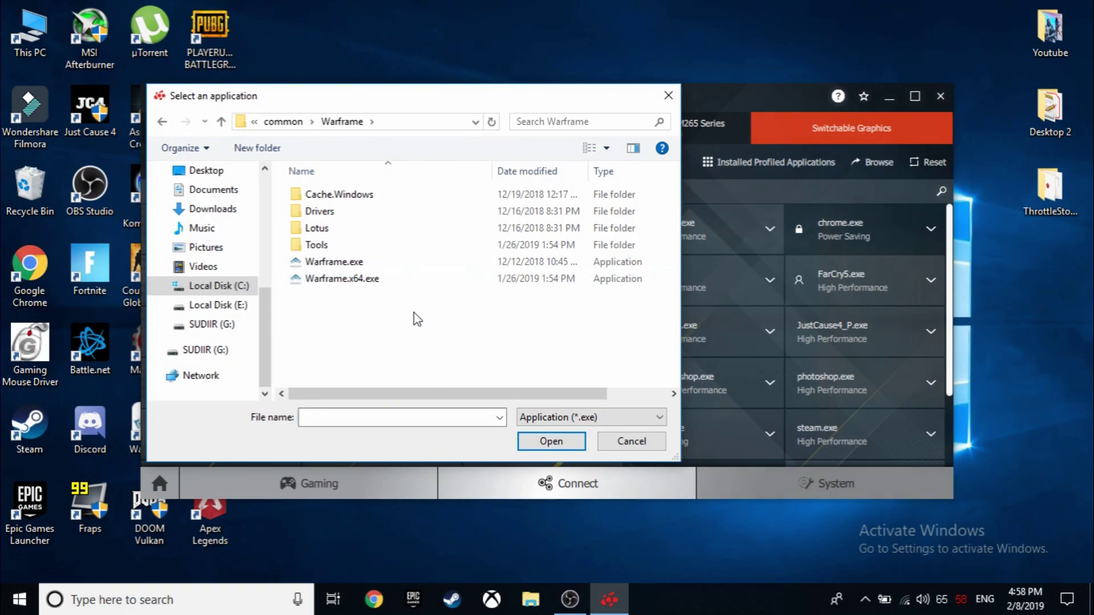
- Add Warframe.x64.exe to the profiled applications and set it to High Performance
click(358, 281)
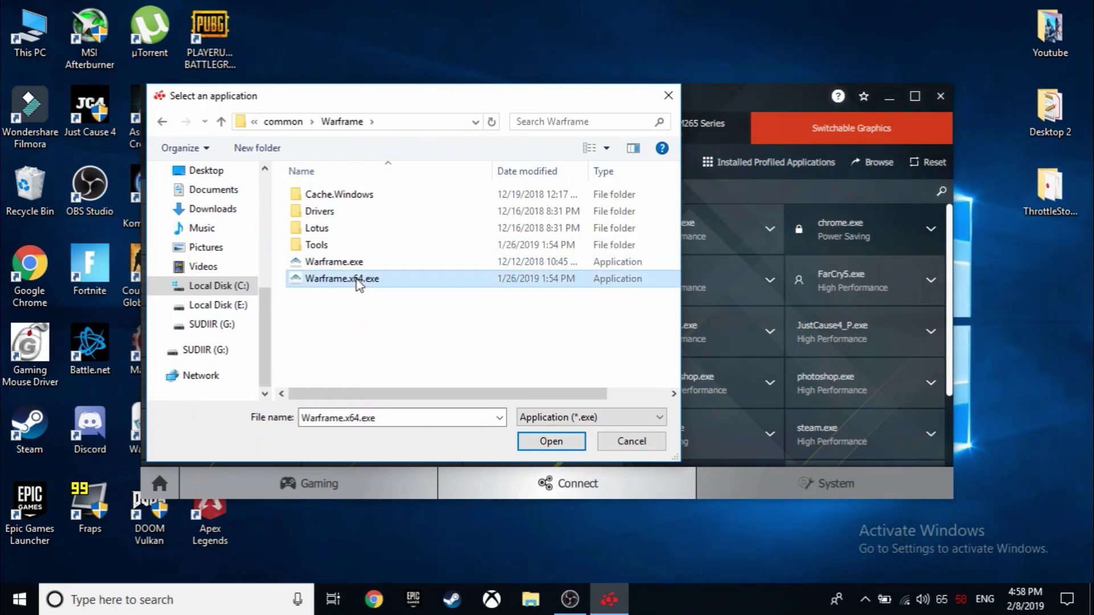
click(548, 442)
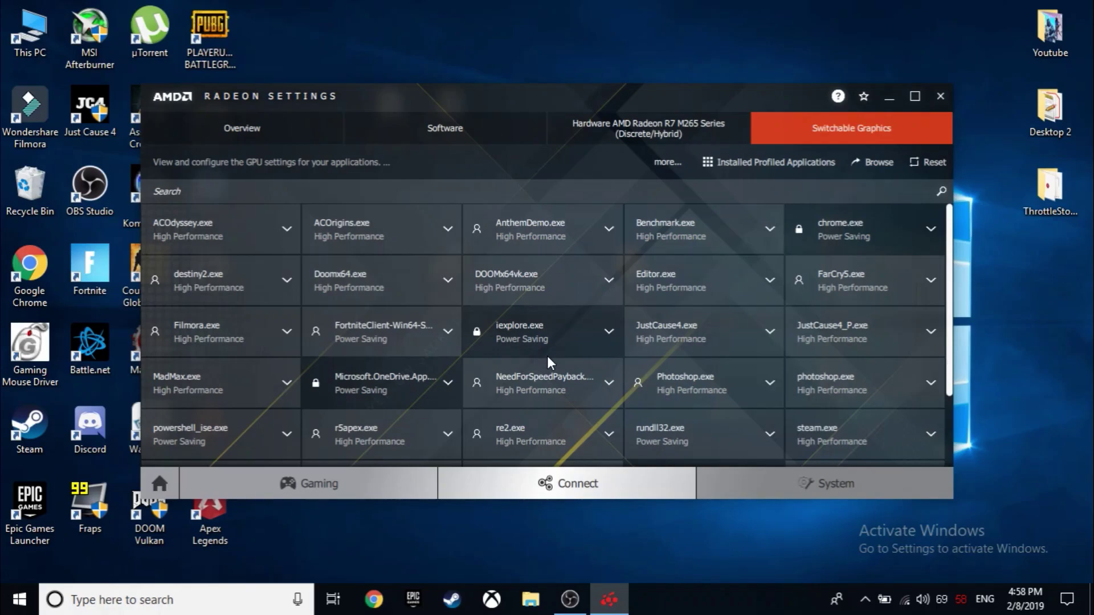
scroll(547, 355, down, 1)
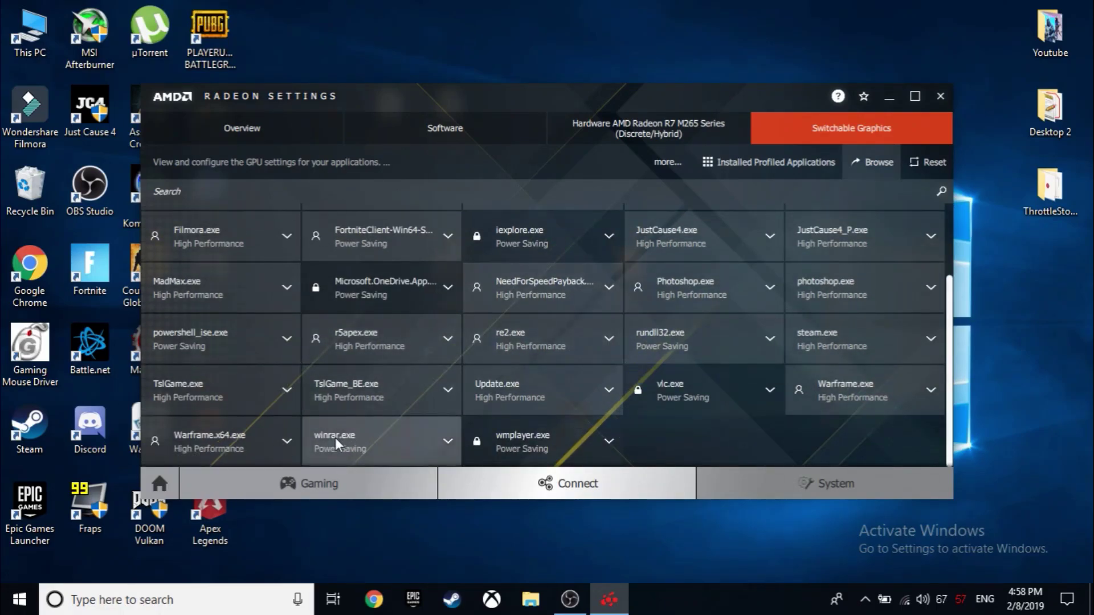
click(242, 461)
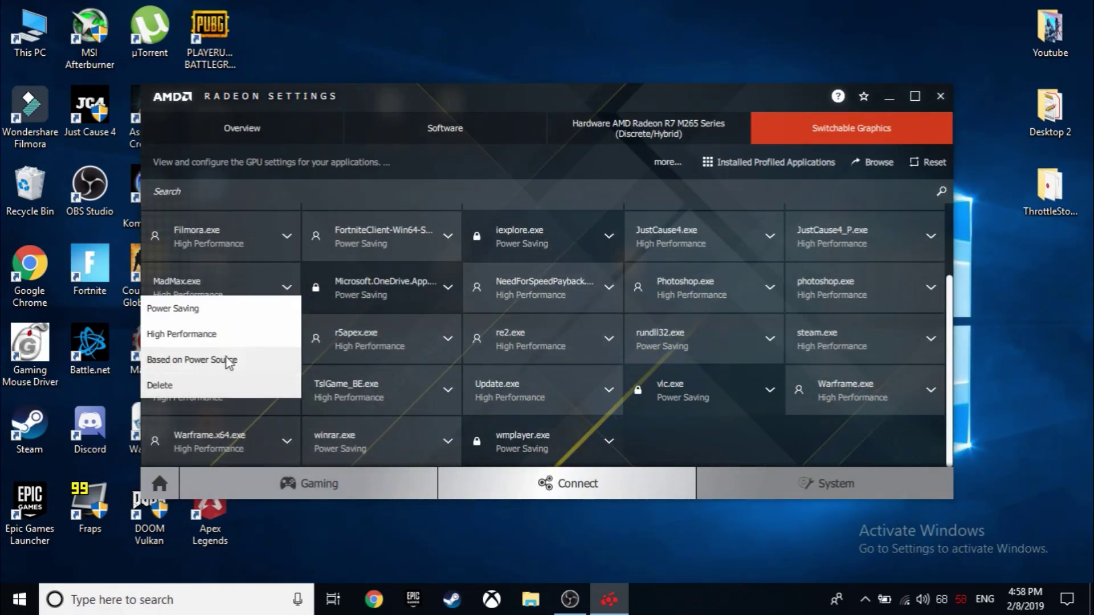
click(200, 345)
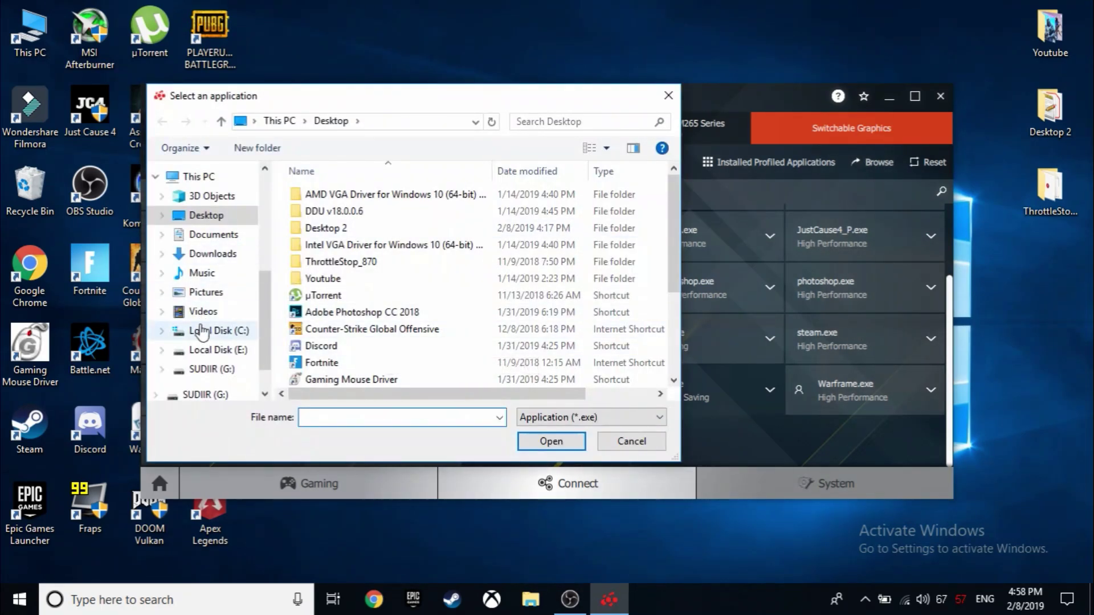
- Add Warframe.exe from the same Steam Warframe folder to the profiled applications
click(203, 334)
double_click(368, 278)
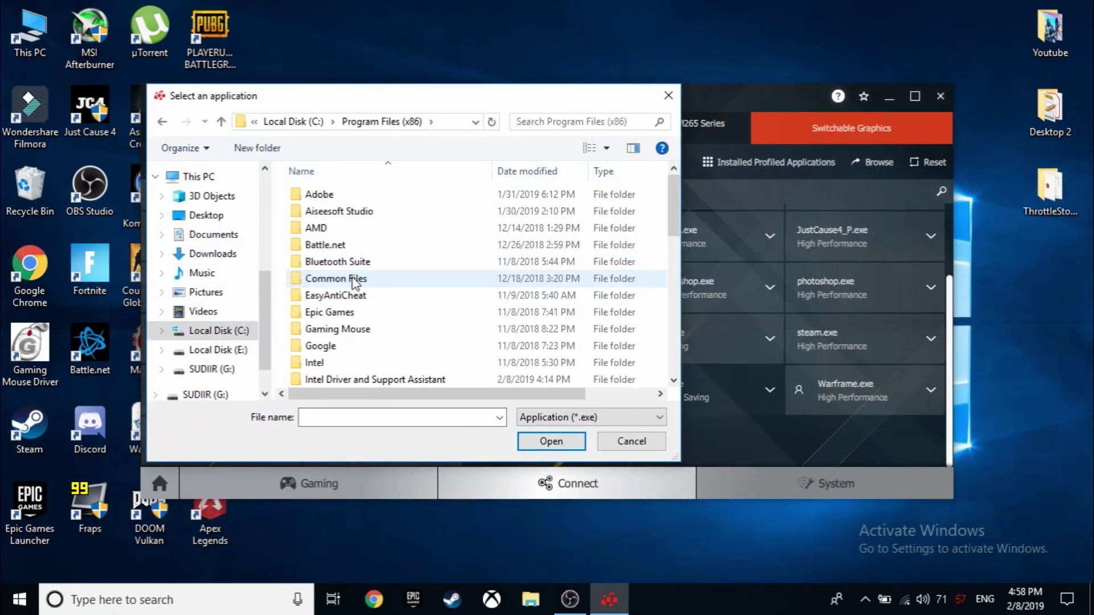
text(steam)
key(Return)
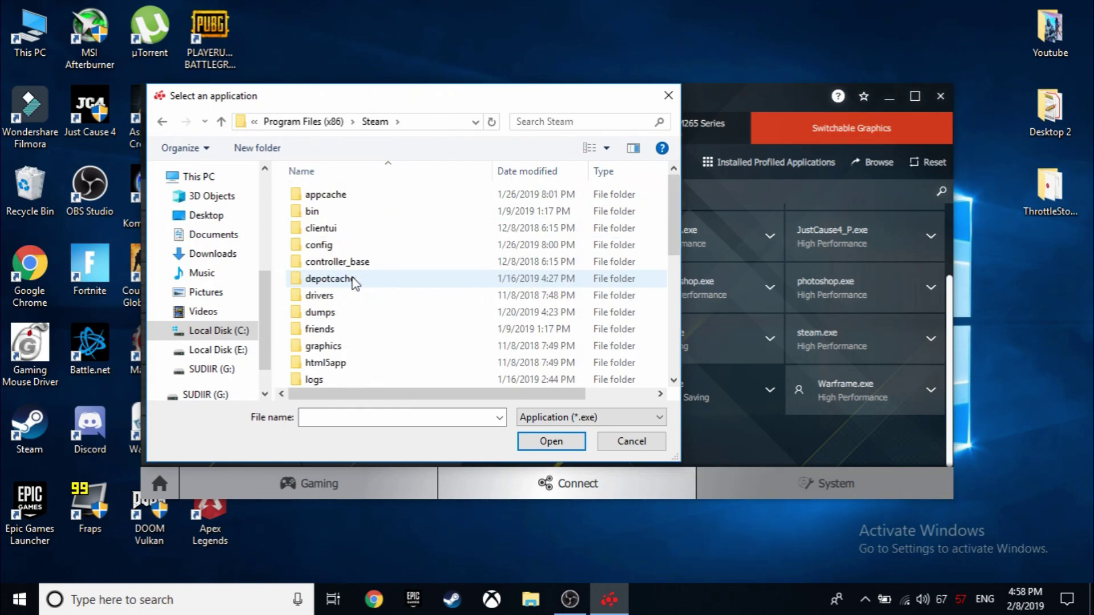
text(steam)
double_click(352, 240)
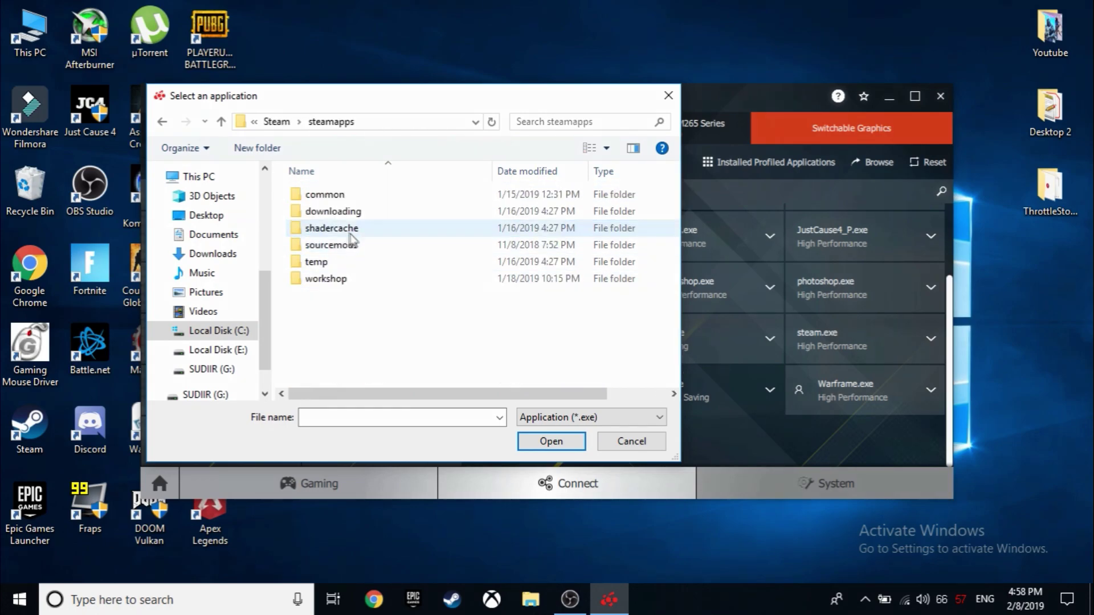
double_click(327, 197)
double_click(326, 262)
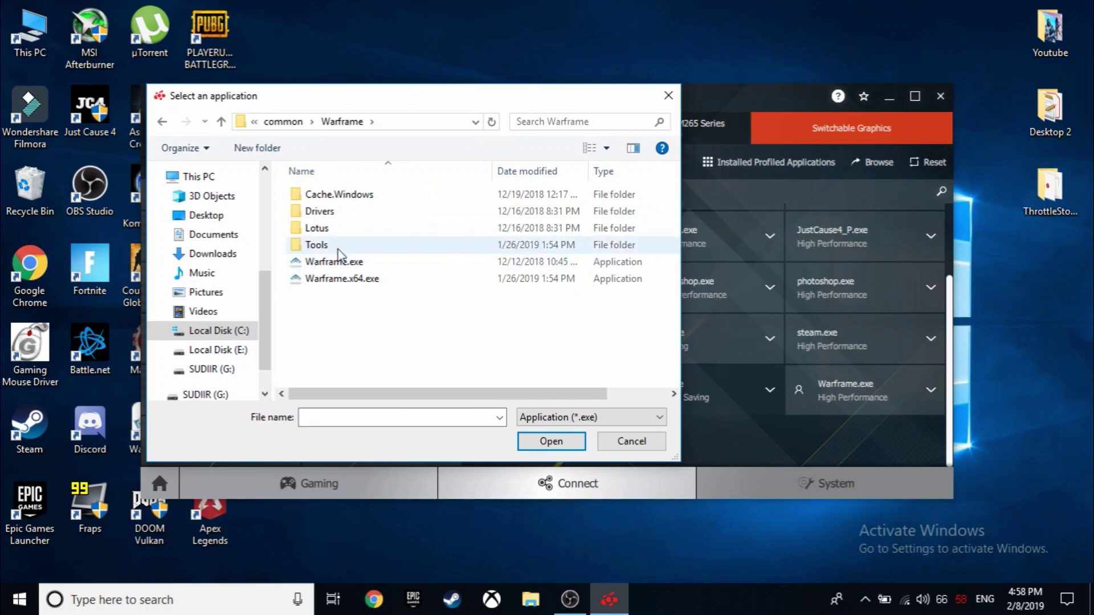
click(333, 262)
click(570, 442)
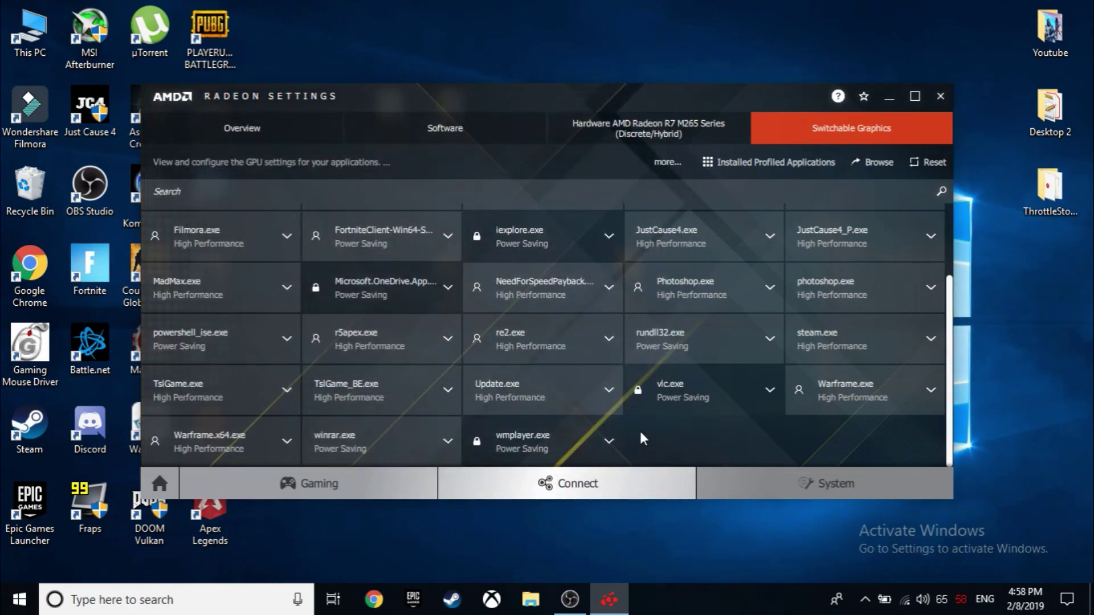
click(867, 376)
click(848, 456)
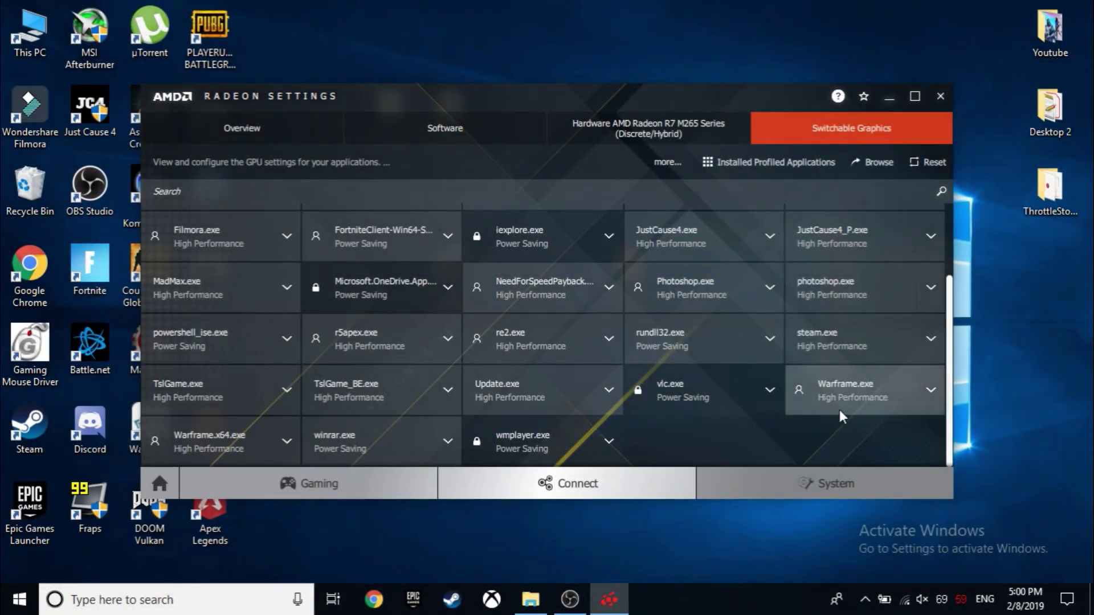
- Switch Warframe.exe to Power Saving and minimize Radeon Settings to reveal the desktop
click(839, 409)
click(877, 434)
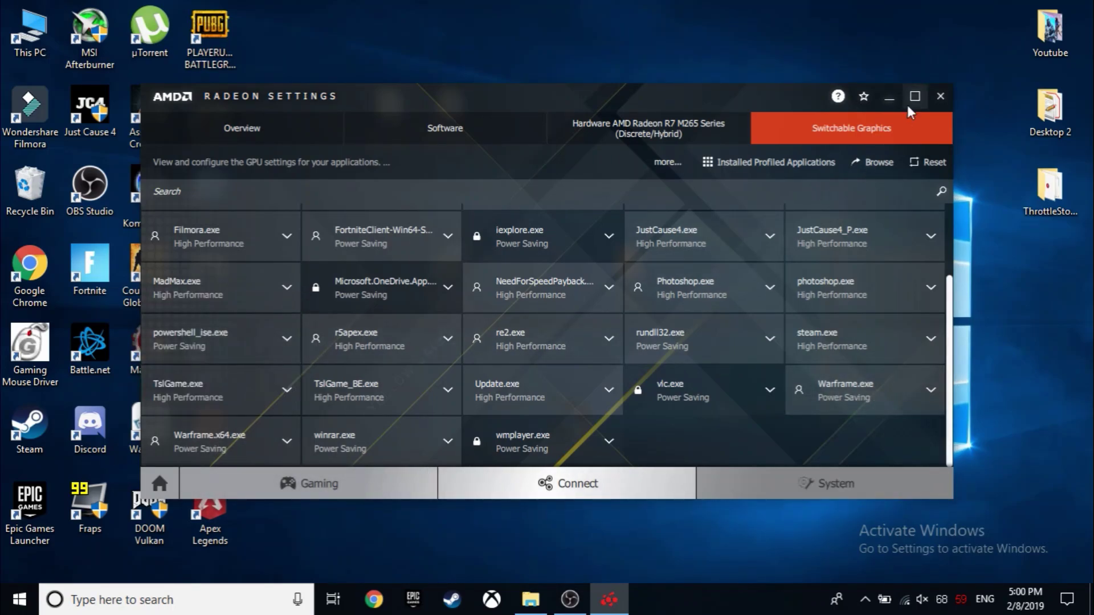
click(889, 97)
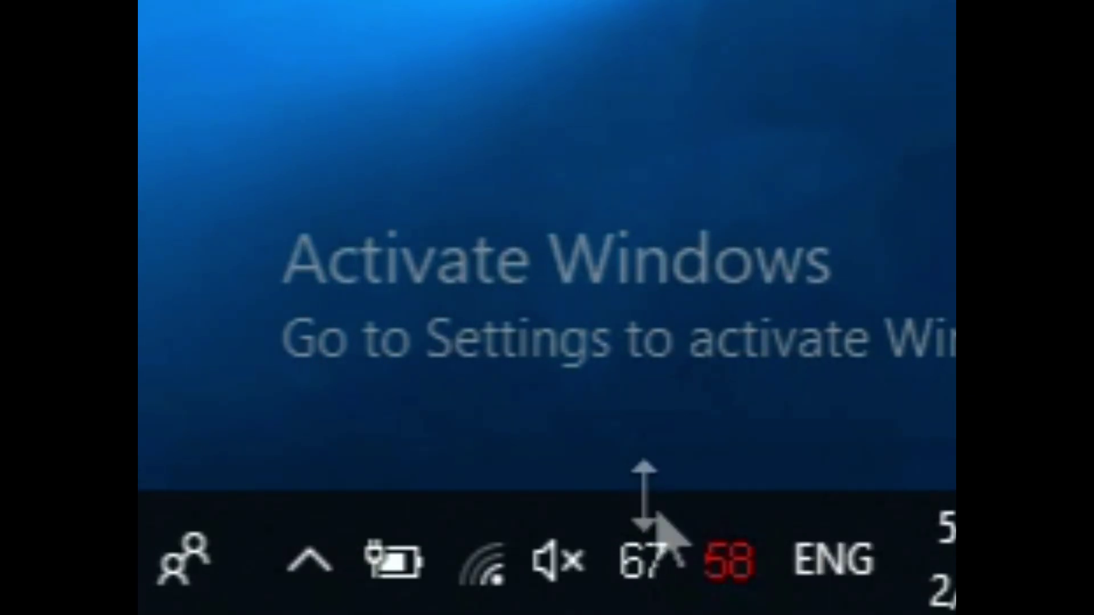
mouse_move(713, 557)
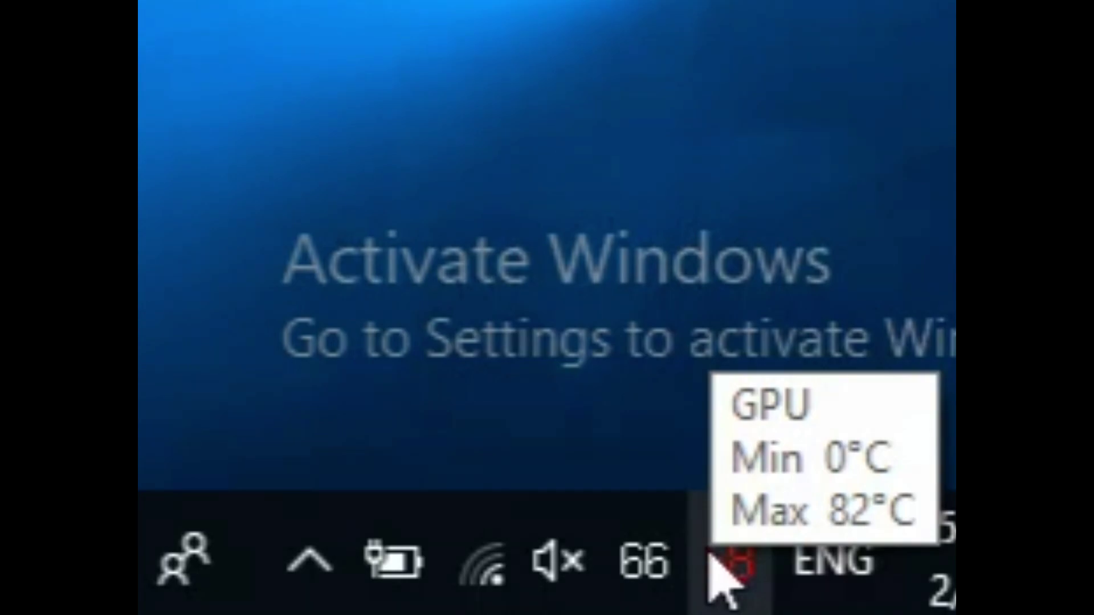
mouse_move(653, 551)
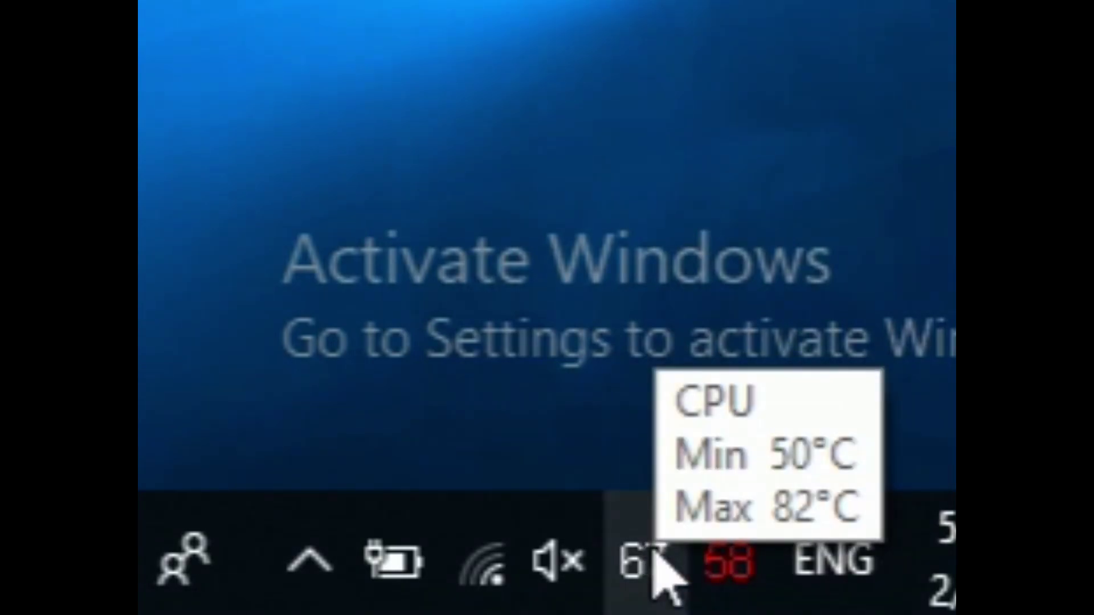